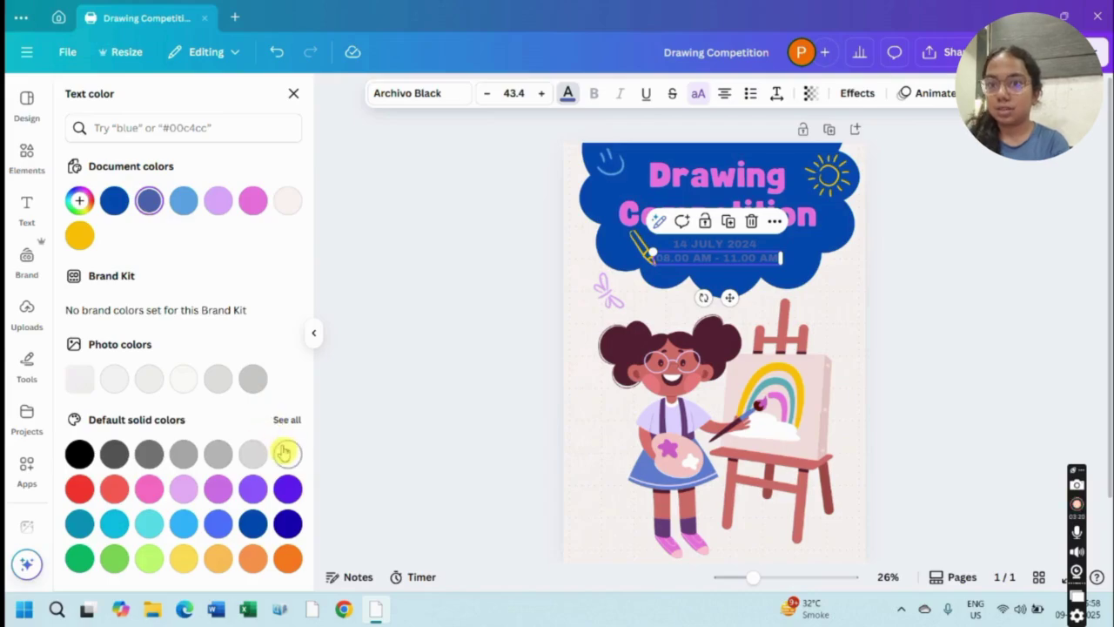
Recolour the 08.00 AM - 11.00 AM time line and the 14 JULY 2024 date line white.
{"action": "left_click", "coordinate": [286, 452]}
{"action": "triple_click", "coordinate": [741, 242]}
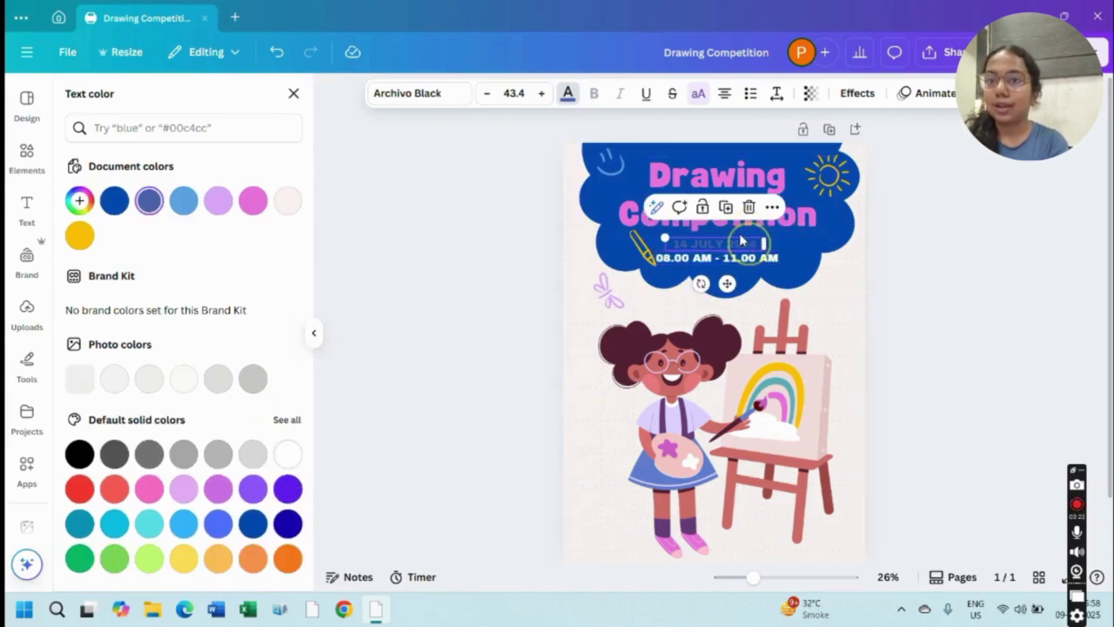
{"action": "left_click", "coordinate": [567, 93]}
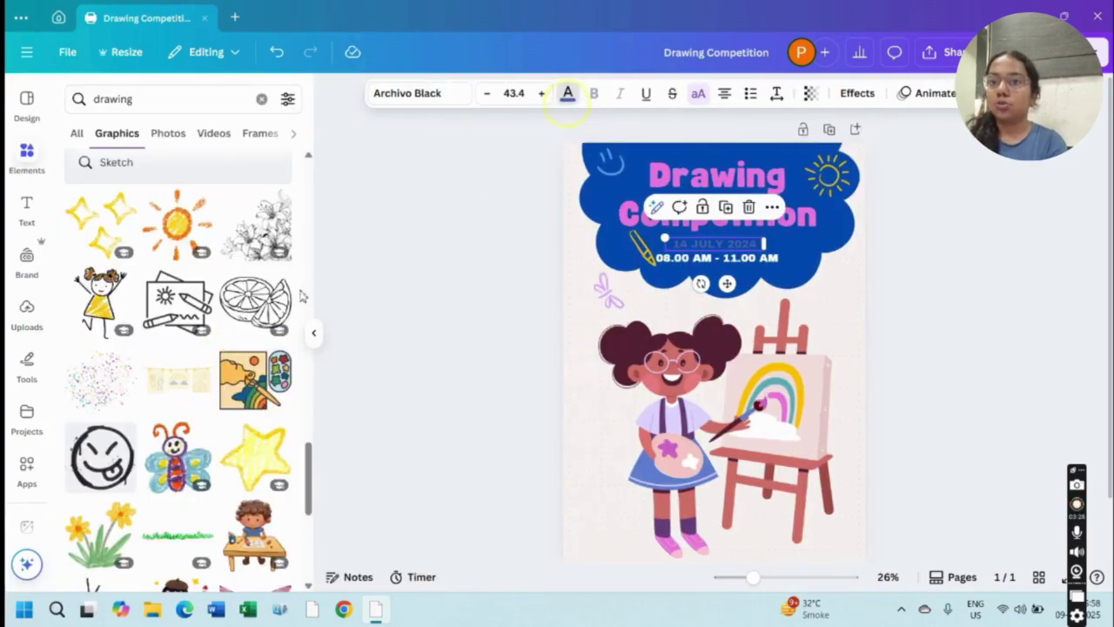
{"action": "left_click", "coordinate": [567, 93]}
{"action": "left_click", "coordinate": [288, 453]}
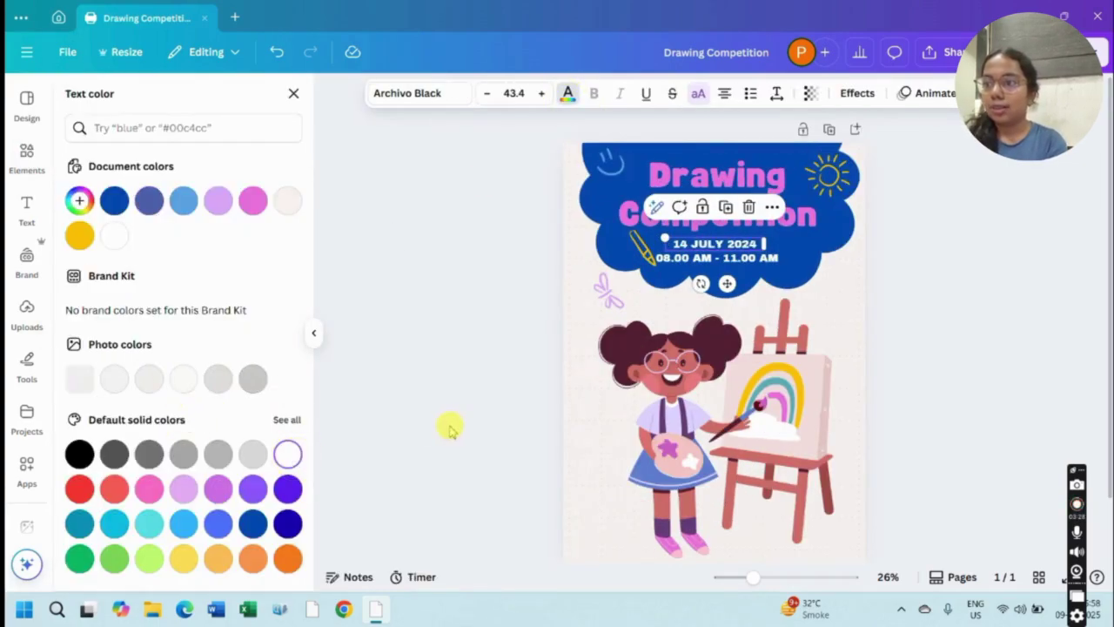
{"action": "left_click", "coordinate": [560, 328]}
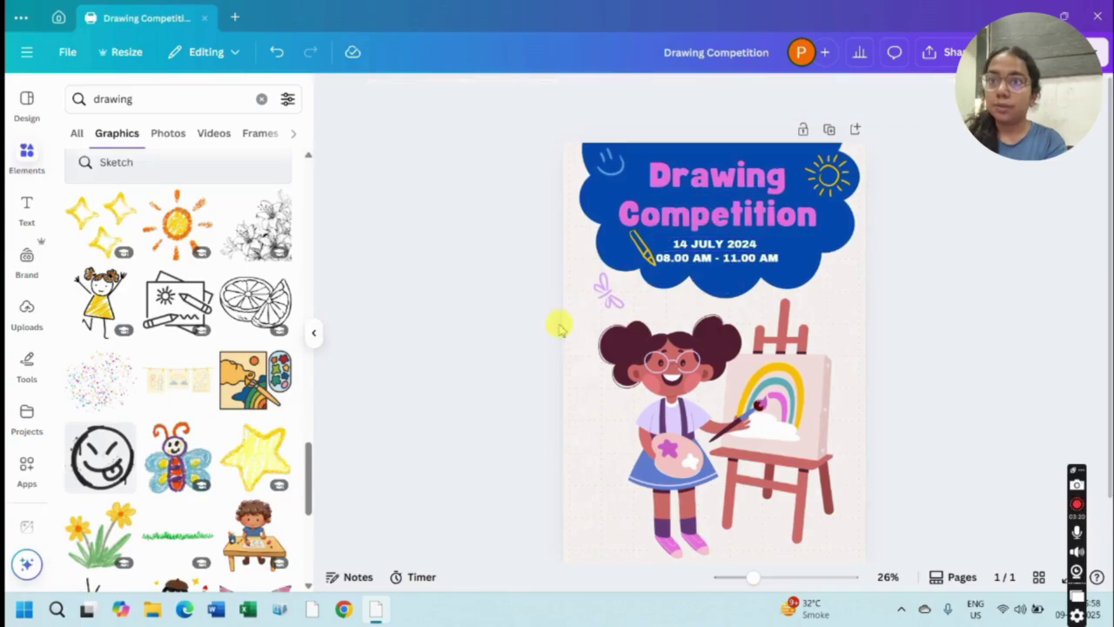
Change the poster's background colour to the pale blue #D0E9FF.
{"action": "scroll", "coordinate": [560, 329], "scroll_direction": "down", "scroll_amount": 3}
{"action": "scroll", "coordinate": [561, 329], "scroll_direction": "up", "scroll_amount": 3}
{"action": "left_click", "coordinate": [628, 522]}
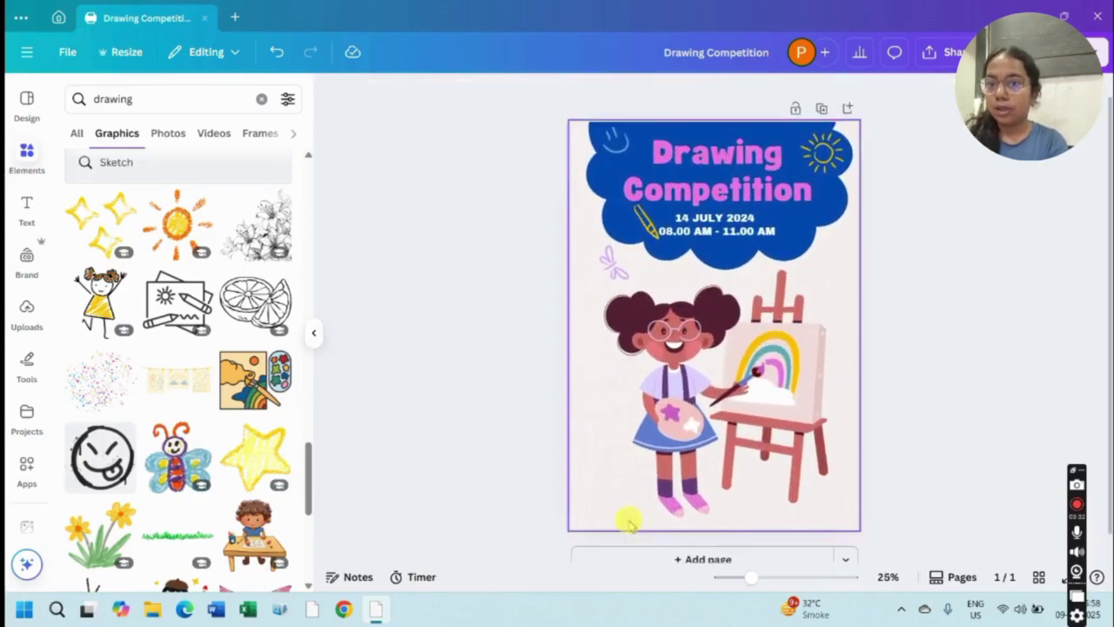
{"action": "left_click", "coordinate": [601, 474]}
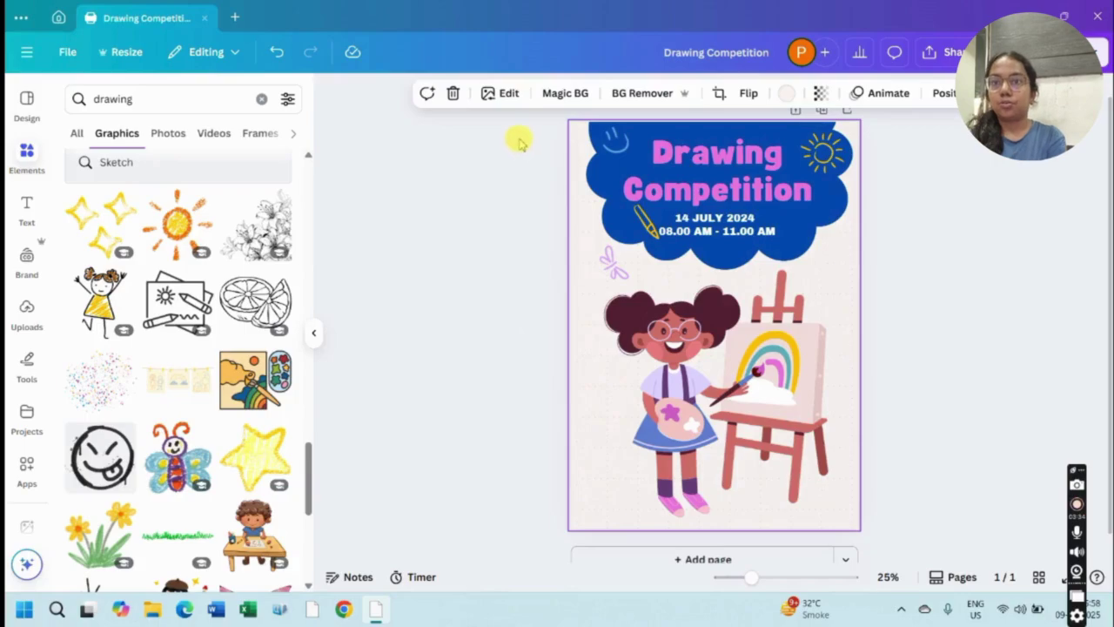
{"action": "left_click", "coordinate": [790, 95]}
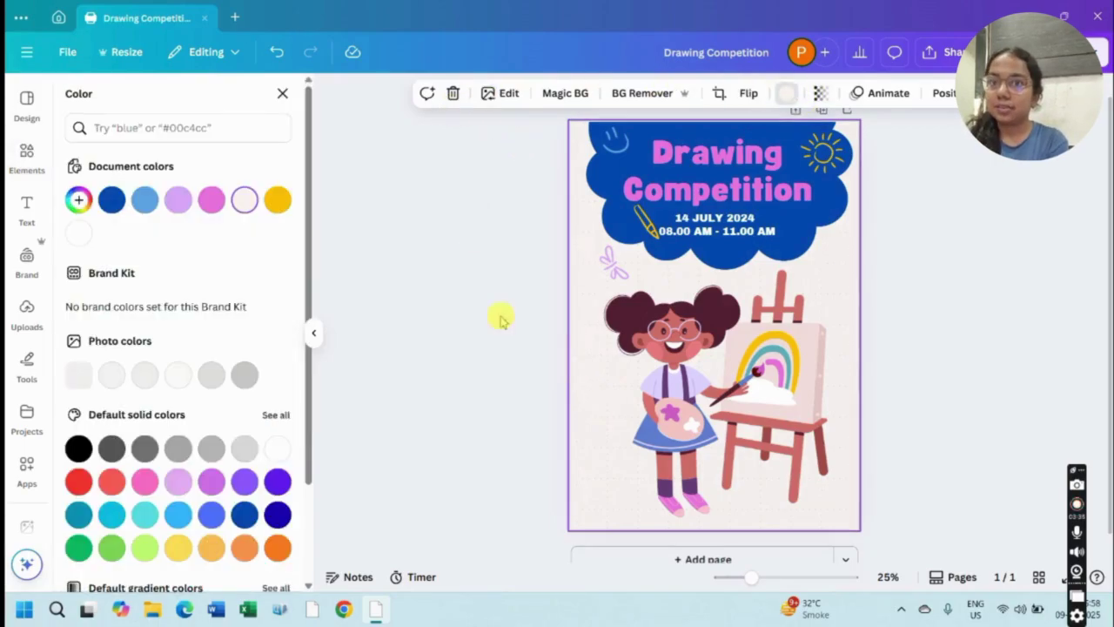
{"action": "left_click", "coordinate": [78, 200]}
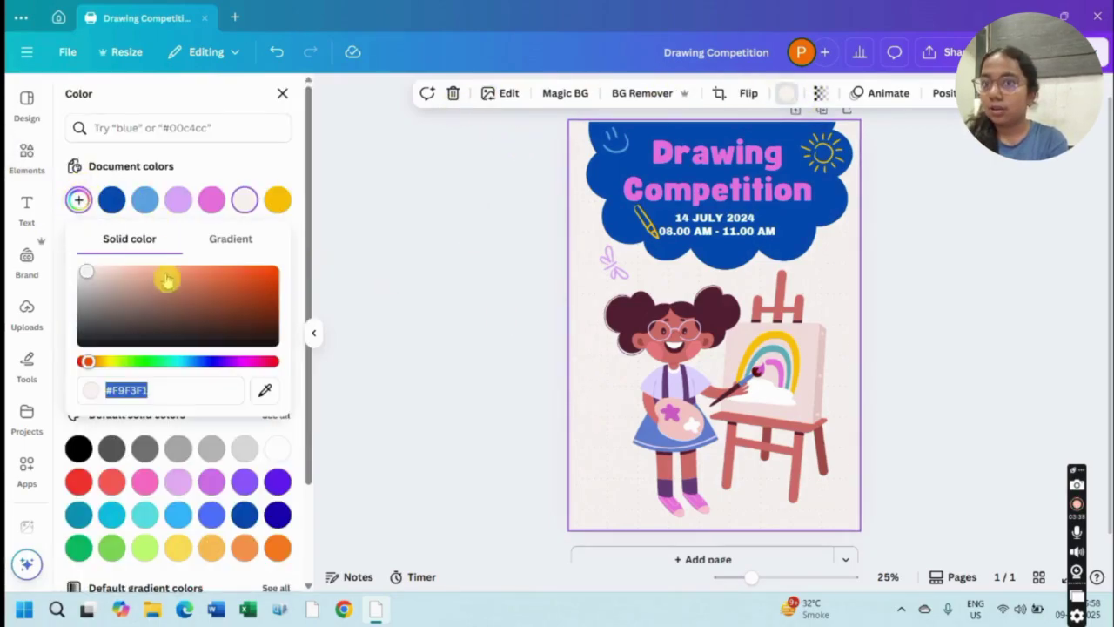
{"action": "left_click", "coordinate": [144, 199]}
{"action": "left_click", "coordinate": [79, 200]}
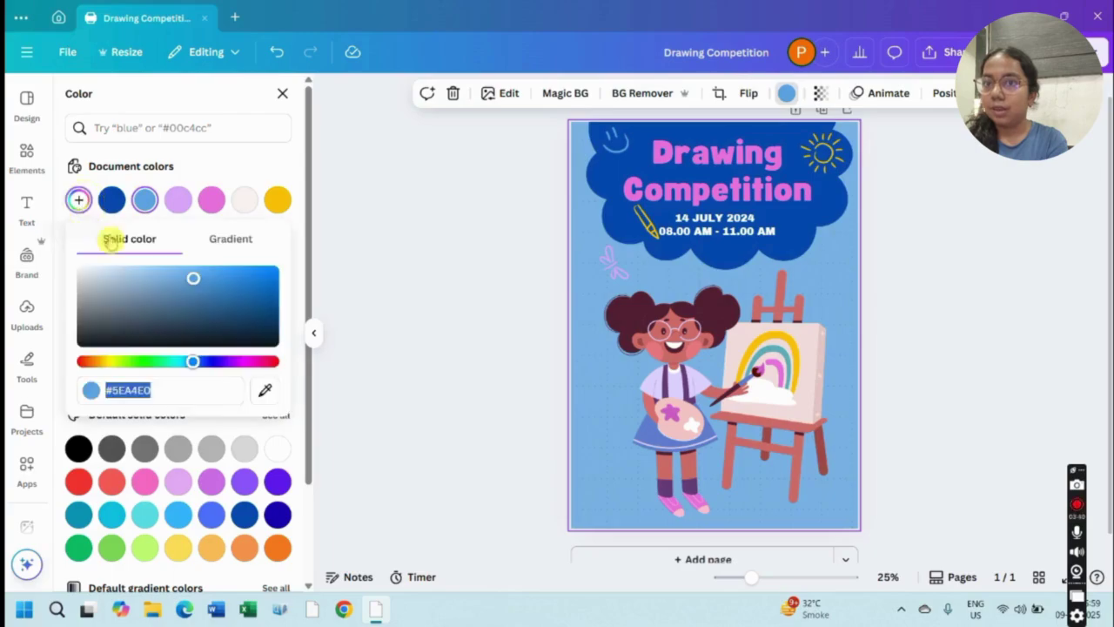
{"action": "left_click", "coordinate": [119, 268]}
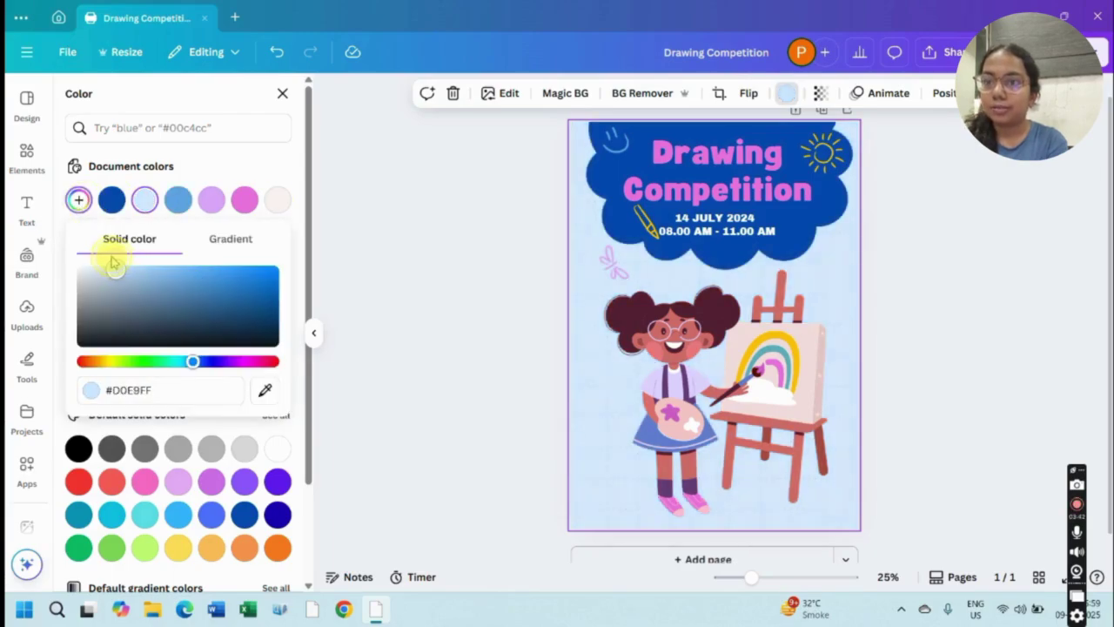
{"action": "left_click", "coordinate": [433, 322]}
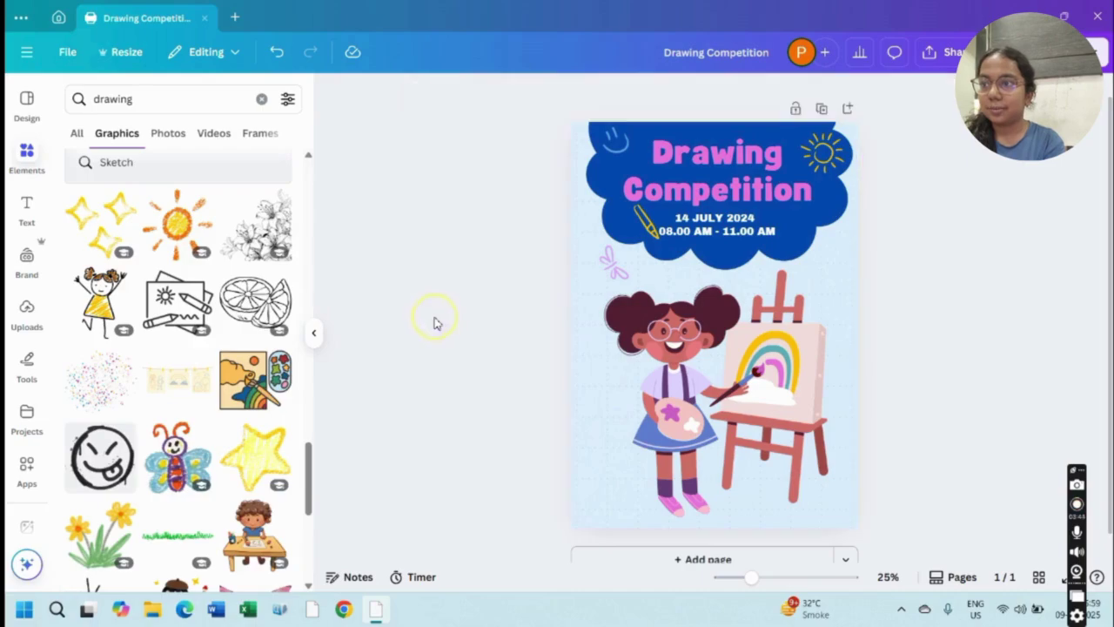
Recolour the Drawing Competition heading white.
{"action": "left_click", "coordinate": [761, 162]}
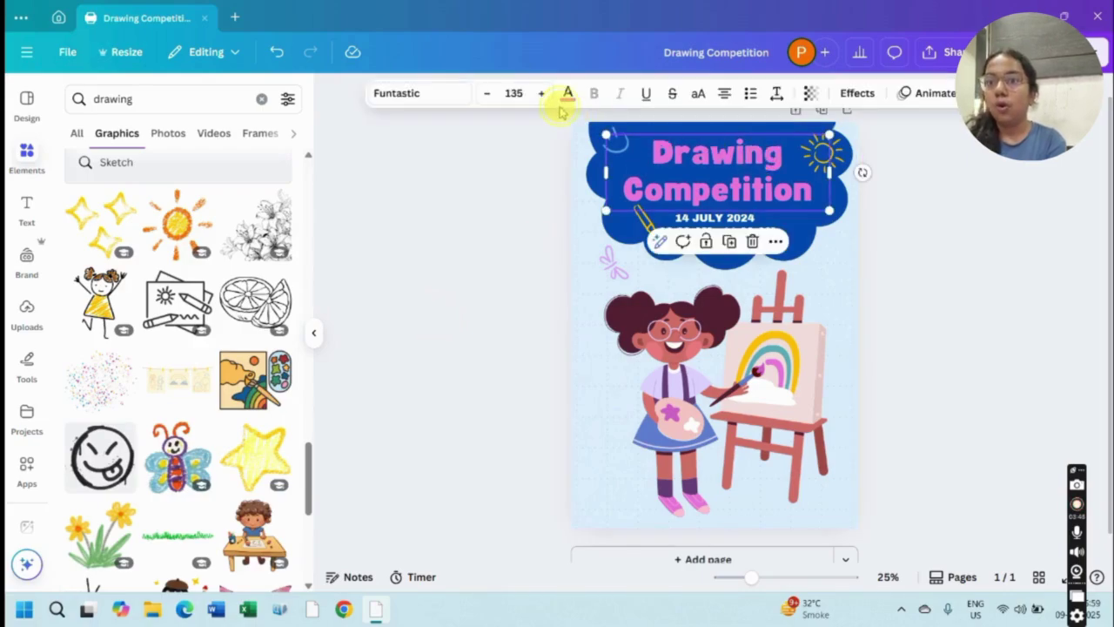
{"action": "left_click", "coordinate": [568, 96]}
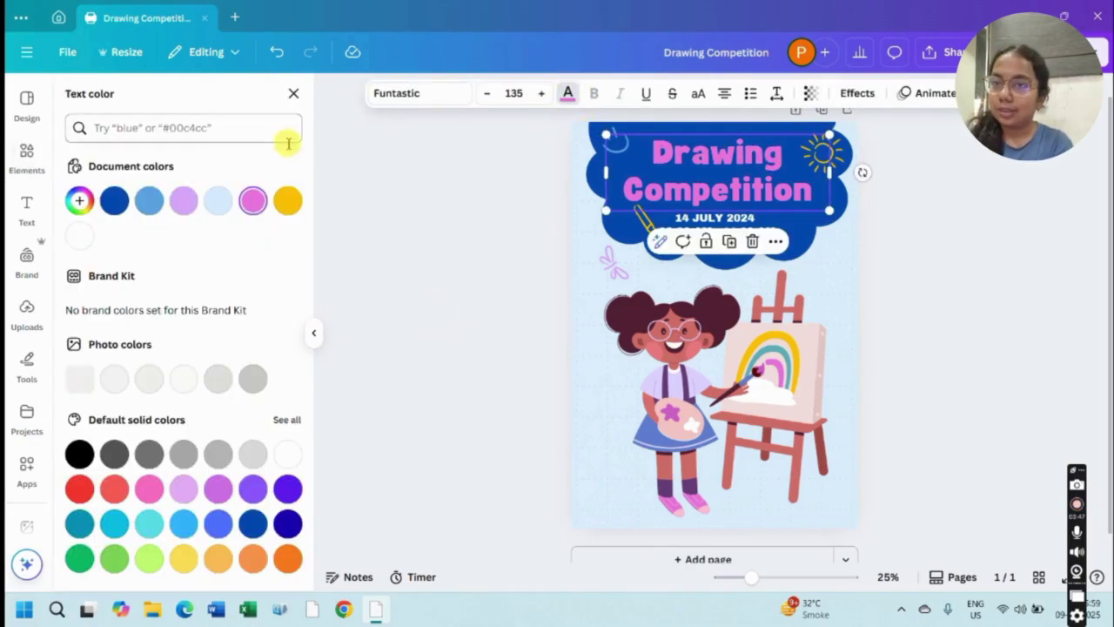
{"action": "left_click", "coordinate": [577, 327]}
{"action": "left_click", "coordinate": [981, 312]}
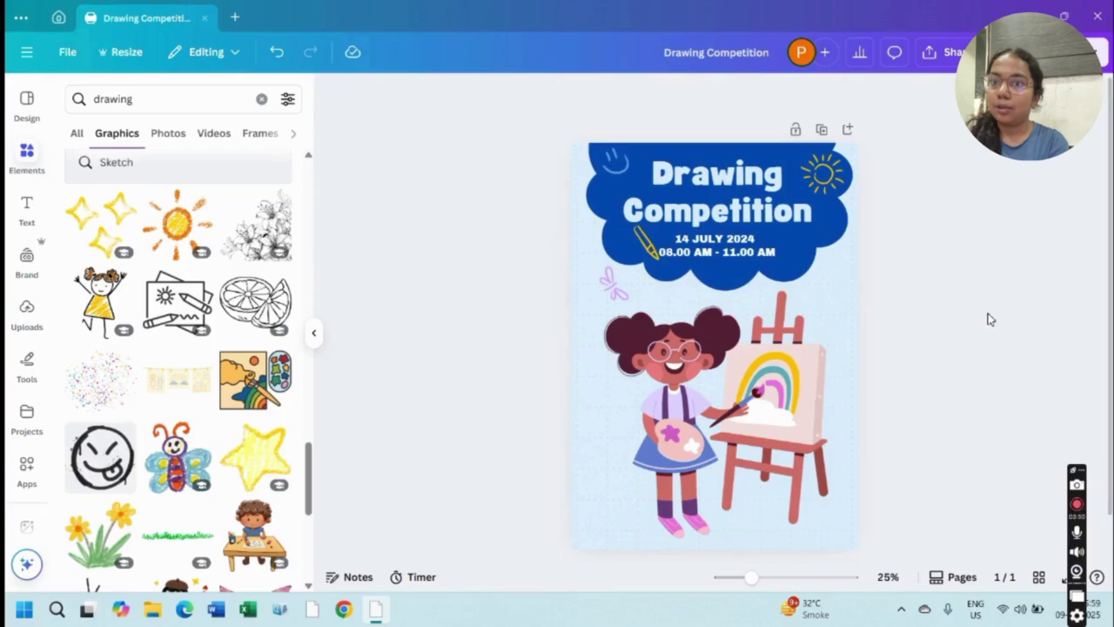
Recolour the purple butterfly doodle below the cloud with the cloud's dark blue.
{"action": "scroll", "coordinate": [990, 319], "scroll_direction": "up", "scroll_amount": 4, "text": "ctrl"}
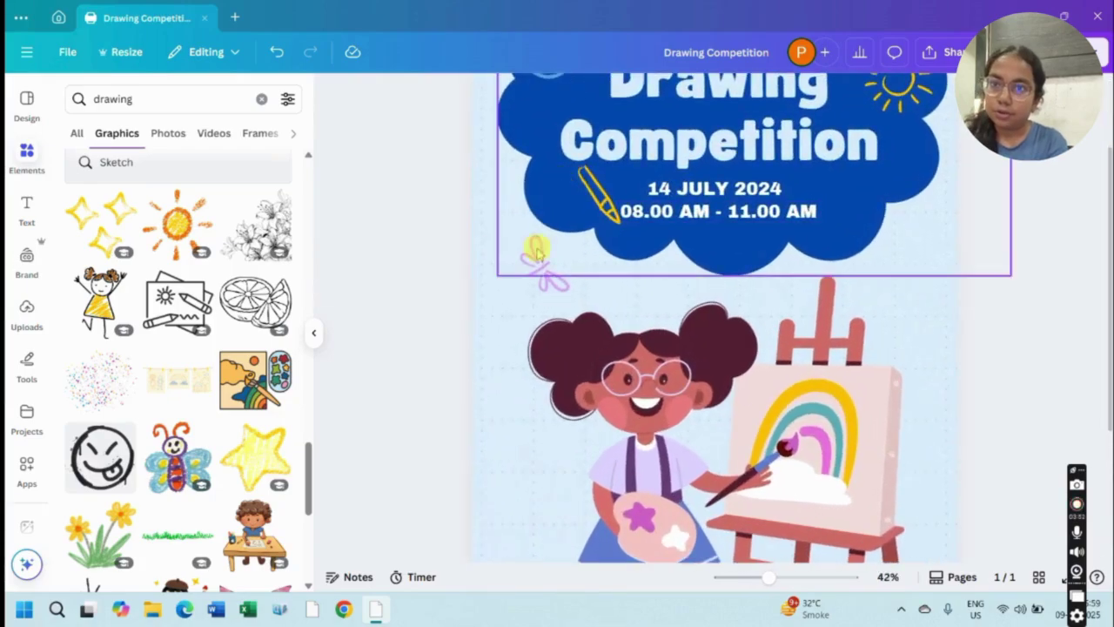
{"action": "left_click", "coordinate": [538, 268]}
{"action": "left_click", "coordinate": [644, 93]}
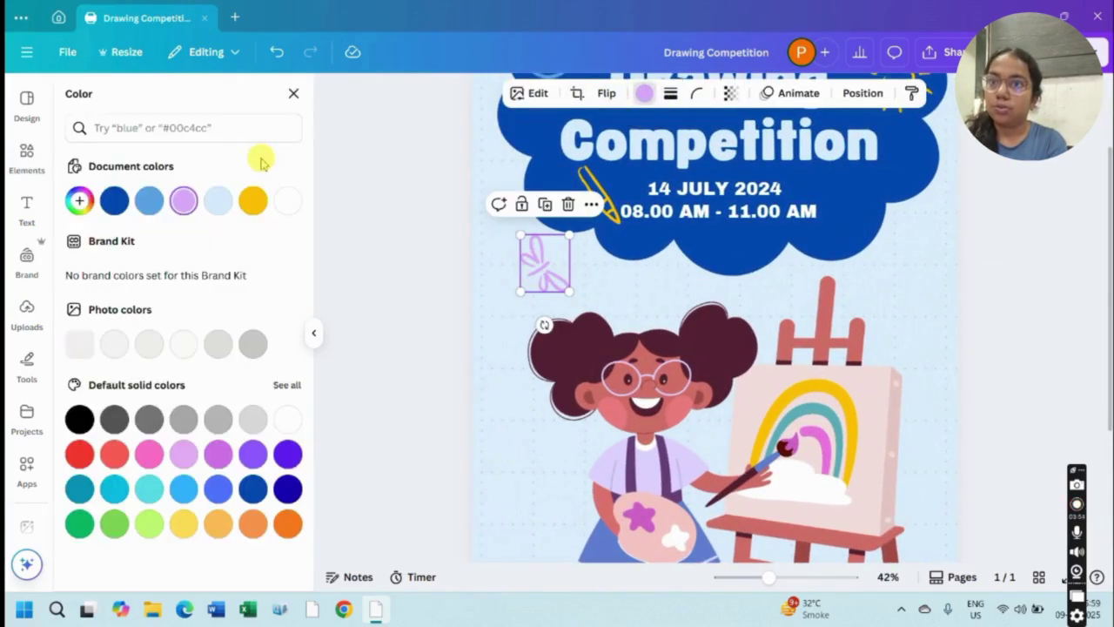
{"action": "left_click", "coordinate": [114, 201]}
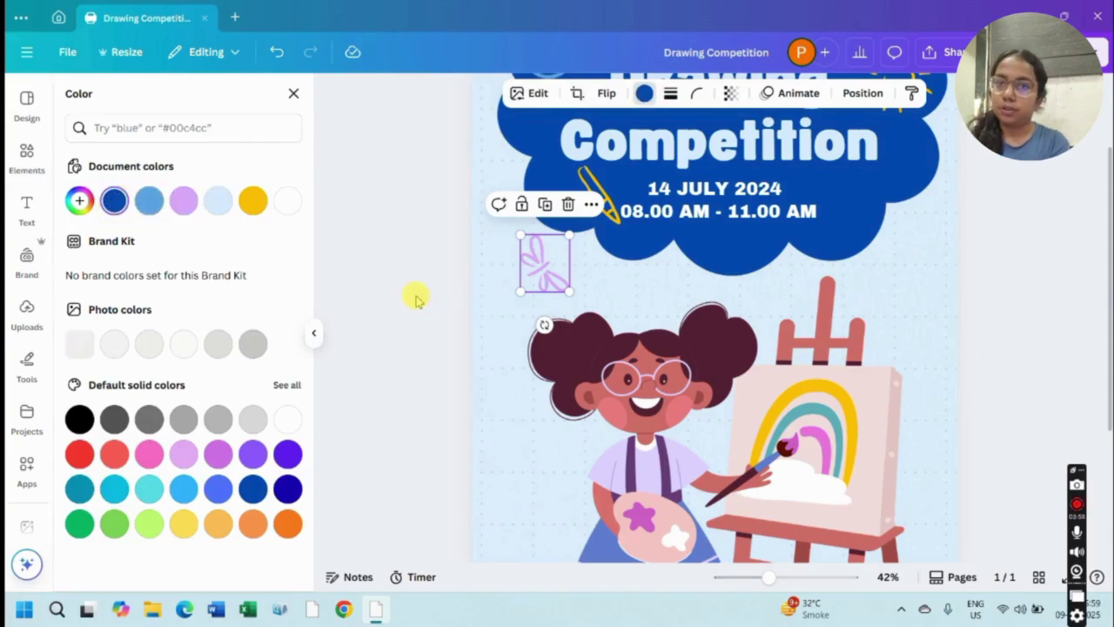
{"action": "double_click", "coordinate": [425, 298]}
{"action": "scroll", "coordinate": [425, 298], "scroll_direction": "down", "scroll_amount": 5}
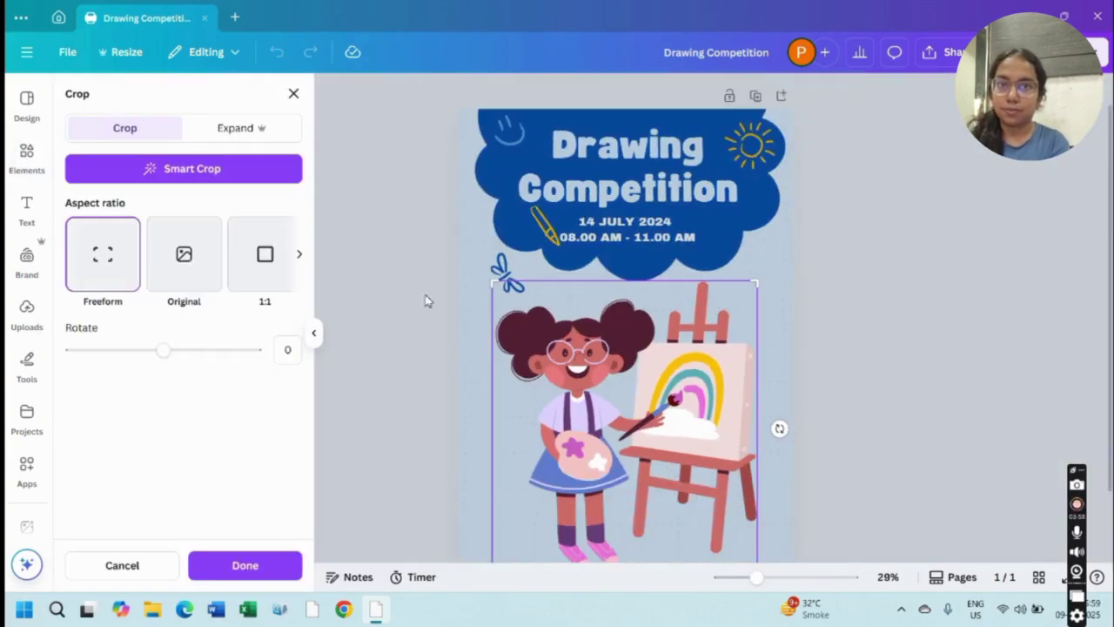
{"action": "left_click", "coordinate": [722, 323]}
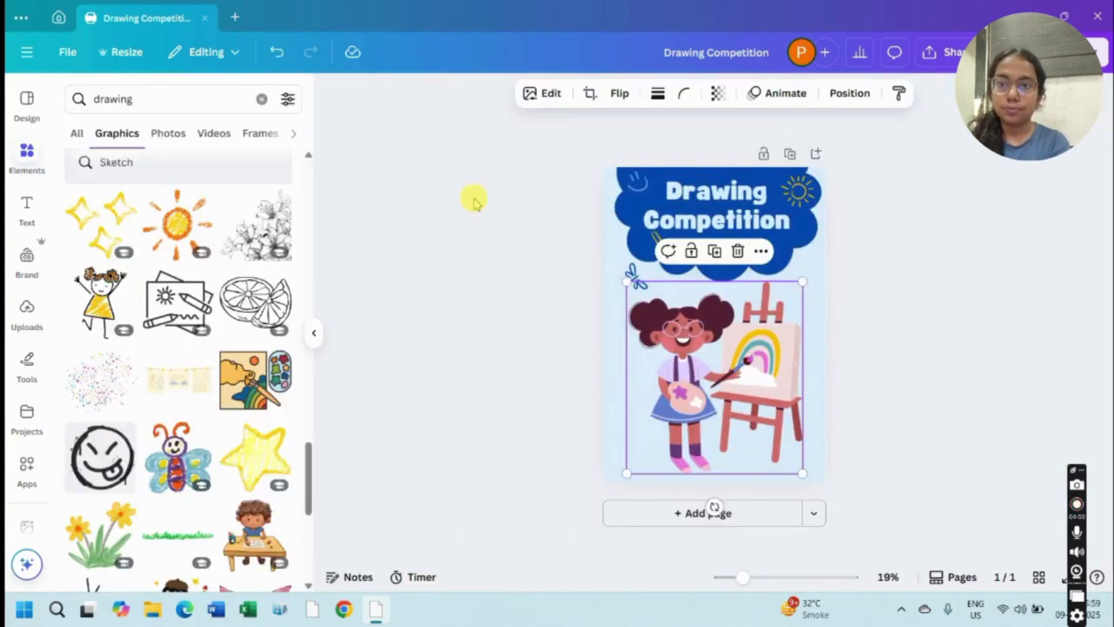
Delete the yellow pencil doodle beside the date and the illustration of the girl painting a rainbow.
{"action": "left_click", "coordinate": [528, 241]}
{"action": "left_click", "coordinate": [685, 264]}
{"action": "left_click", "coordinate": [661, 251]}
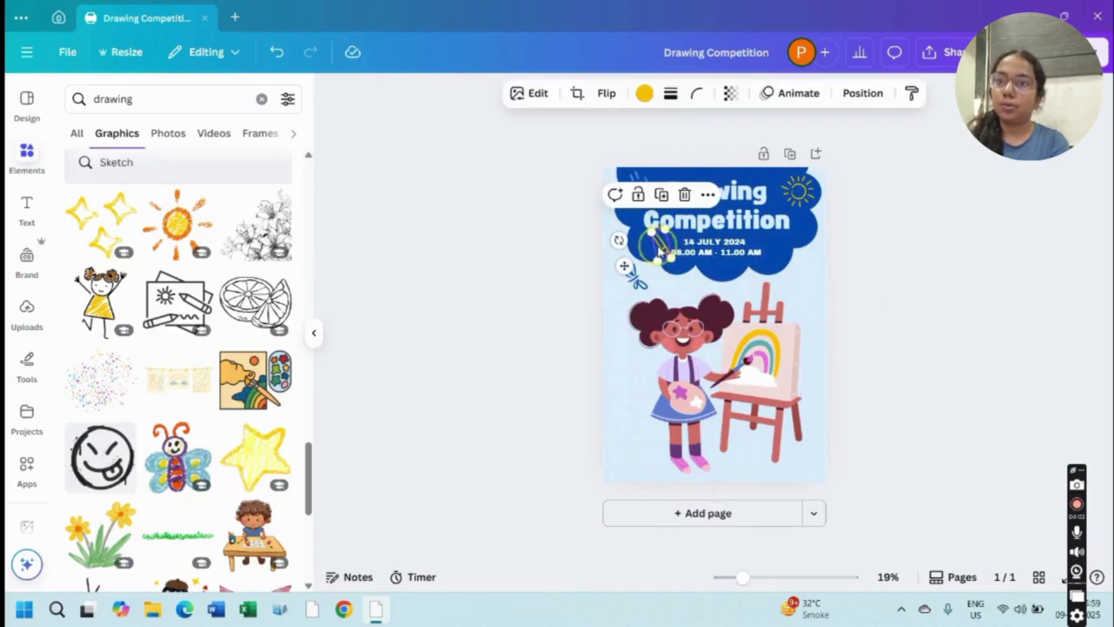
{"action": "left_click", "coordinate": [685, 195]}
{"action": "left_click", "coordinate": [645, 189]}
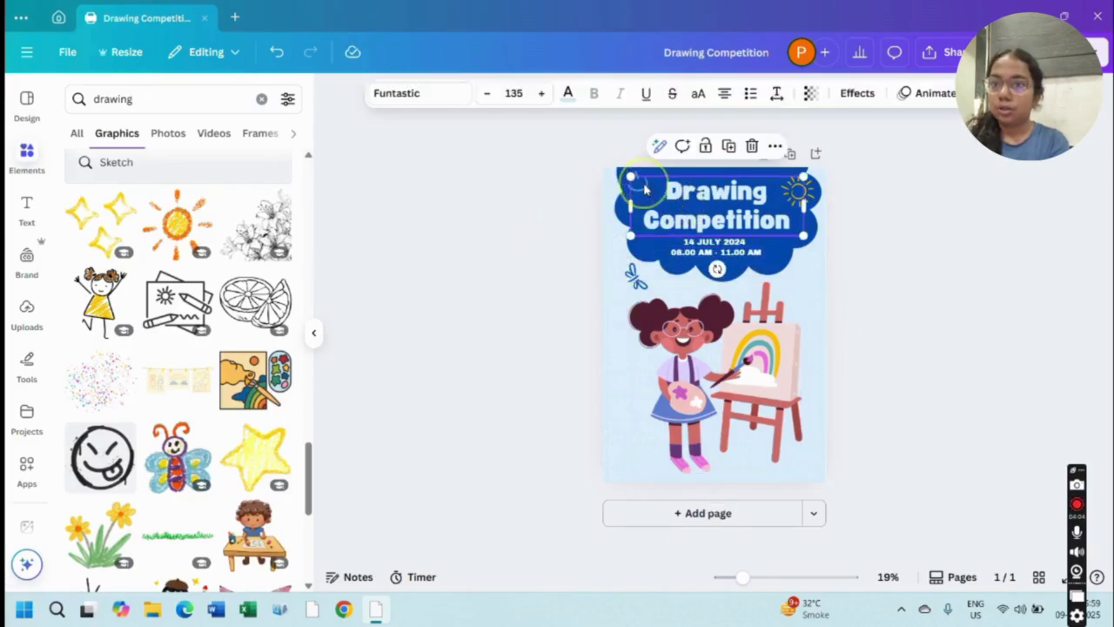
{"action": "left_click", "coordinate": [925, 309]}
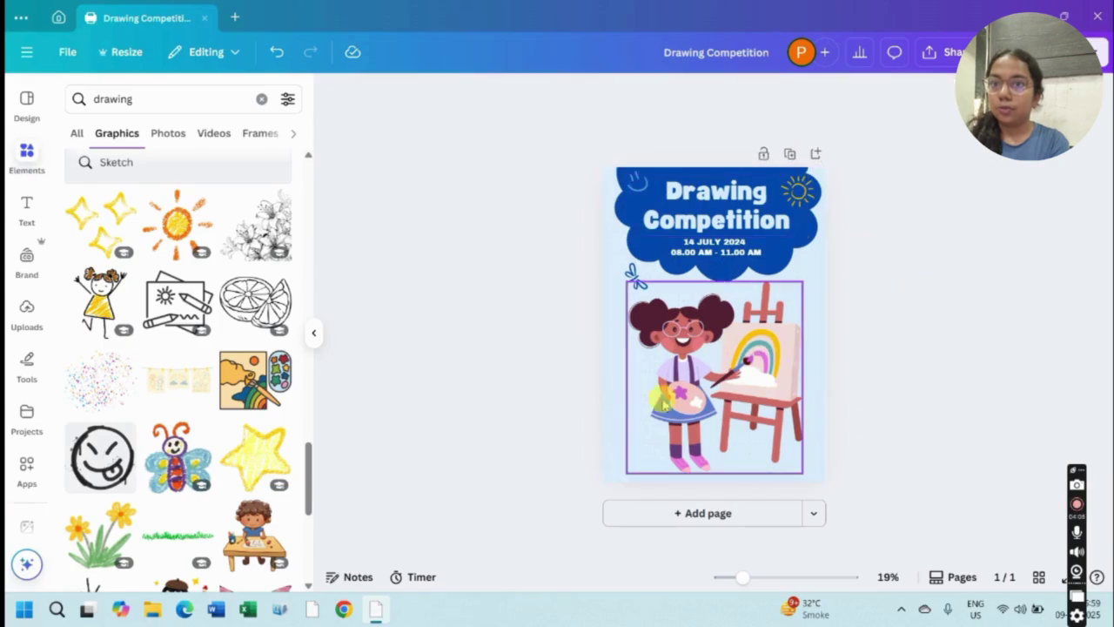
{"action": "left_click", "coordinate": [750, 281]}
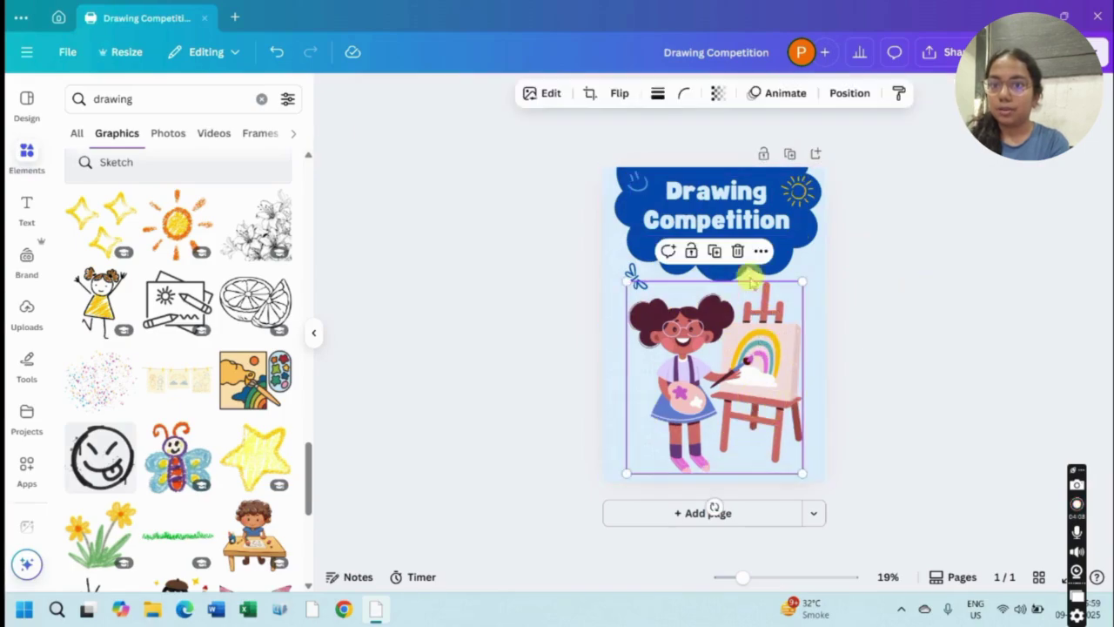
{"action": "left_click", "coordinate": [738, 251]}
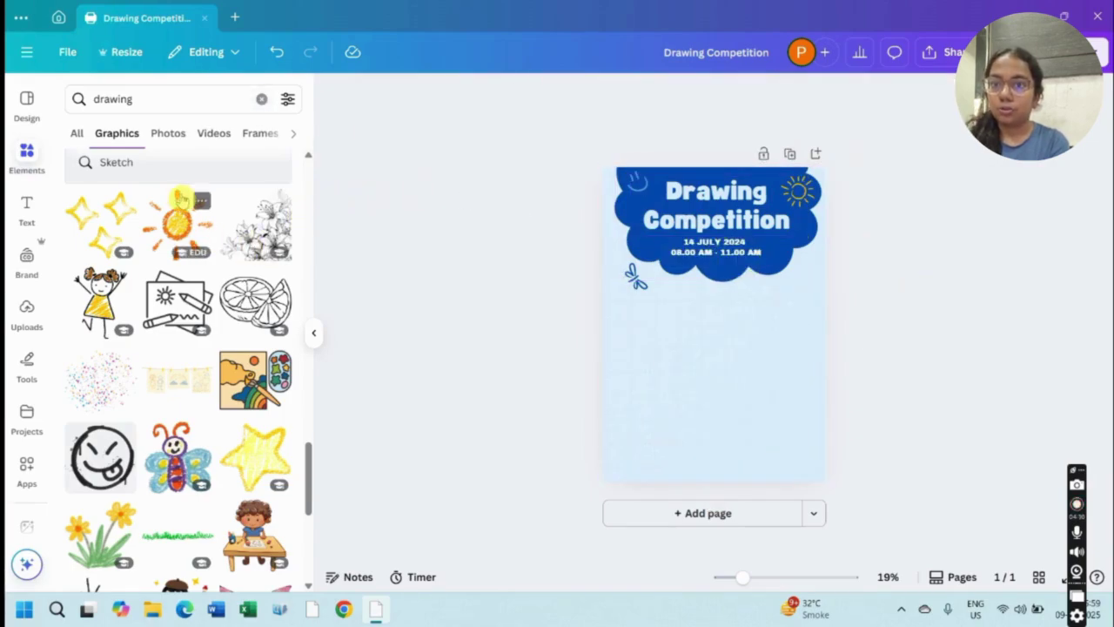
Look through the photo results for drawing to find a replacement picture.
{"action": "scroll", "coordinate": [178, 218], "scroll_direction": "up", "scroll_amount": 3}
{"action": "left_click", "coordinate": [168, 132]}
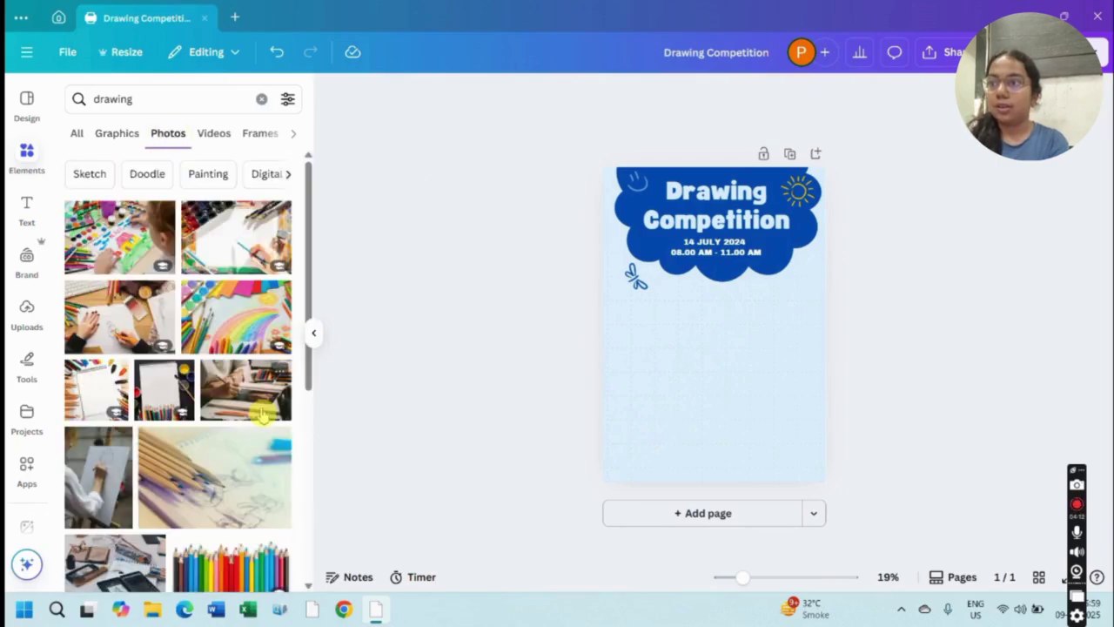
{"action": "scroll", "coordinate": [262, 415], "scroll_direction": "down", "scroll_amount": 2}
{"action": "scroll", "coordinate": [262, 415], "scroll_direction": "down", "scroll_amount": 5}
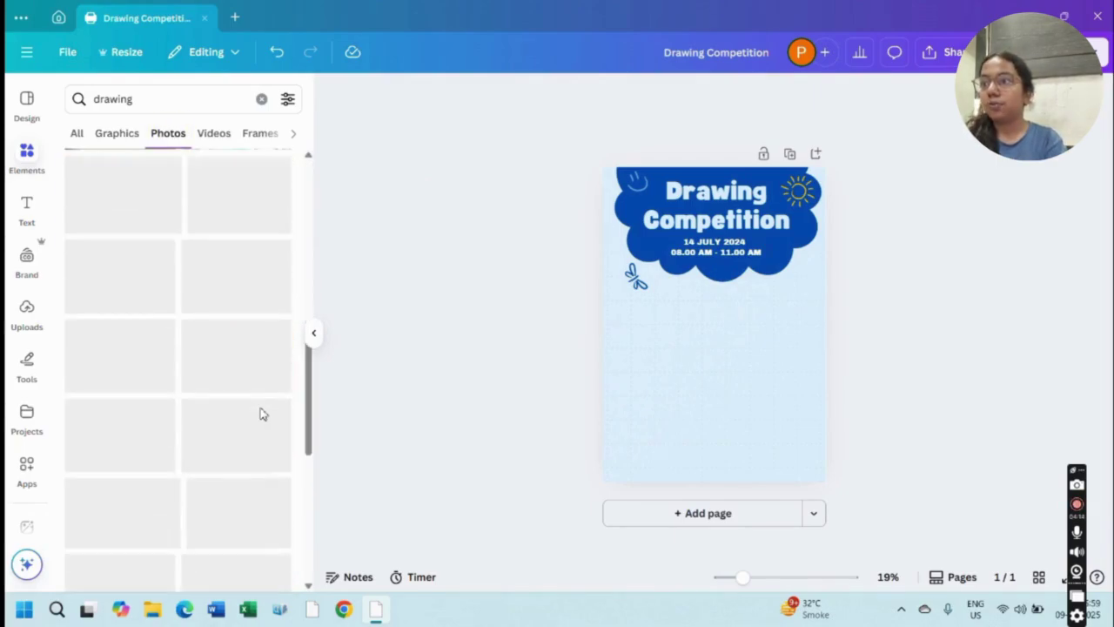
{"action": "scroll", "coordinate": [262, 415], "scroll_direction": "down", "scroll_amount": 5}
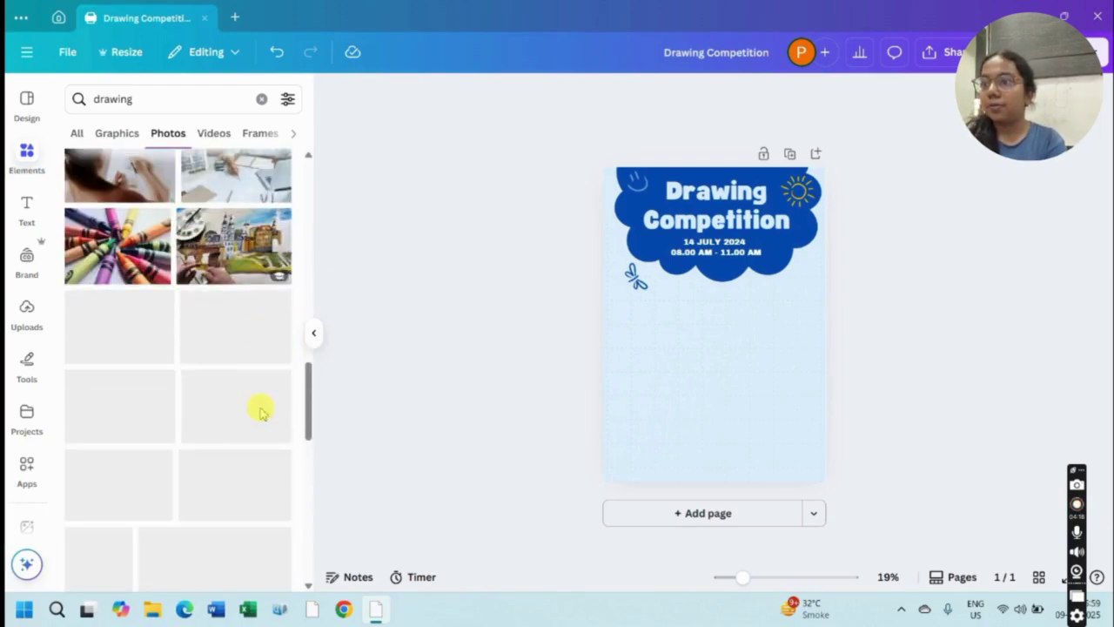
{"action": "scroll", "coordinate": [262, 415], "scroll_direction": "up", "scroll_amount": 10}
{"action": "scroll", "coordinate": [261, 415], "scroll_direction": "up", "scroll_amount": 5}
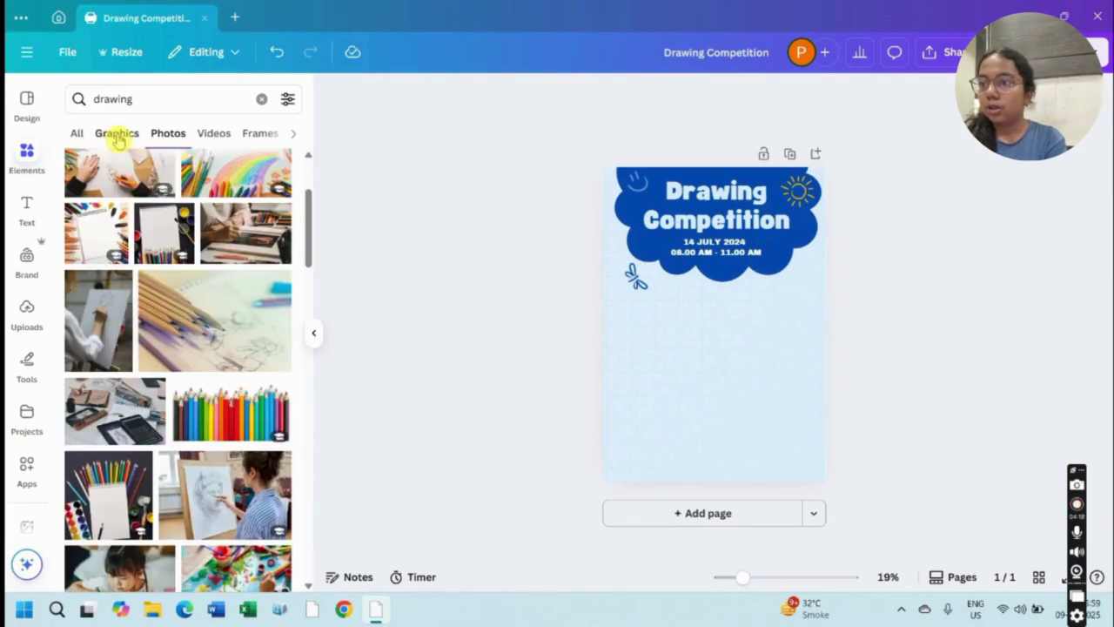
Add the graphic of the red-haired child painting at an easel, enlarged to fill the poster's lower half.
{"action": "left_click", "coordinate": [116, 133]}
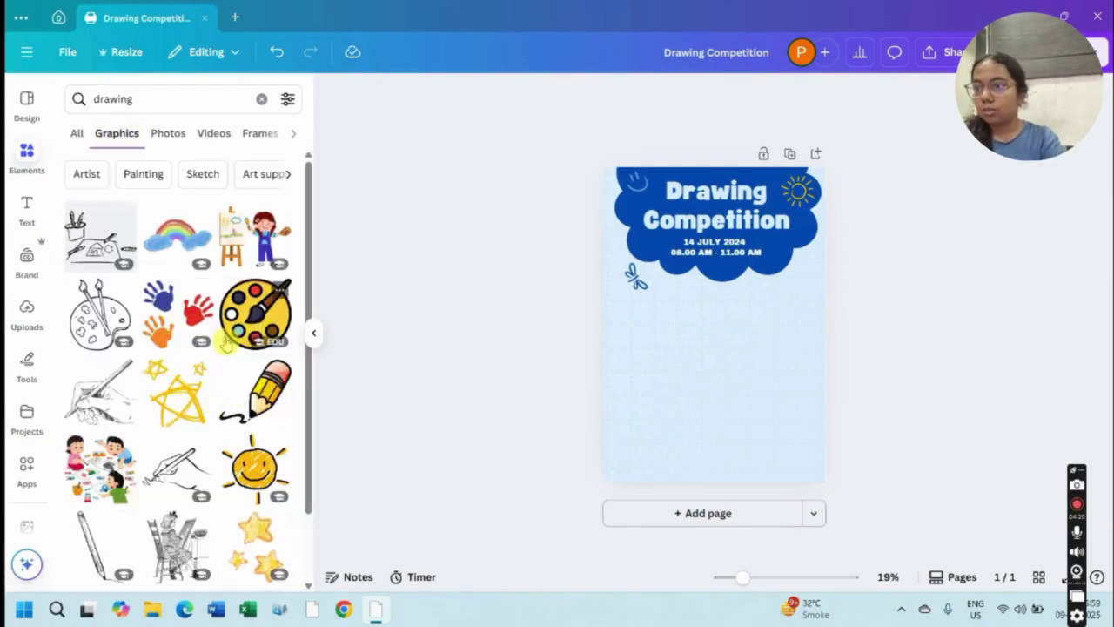
{"action": "left_click", "coordinate": [255, 235]}
{"action": "left_click_drag", "start_coordinate": [668, 362], "coordinate": [606, 491]}
{"action": "left_click_drag", "start_coordinate": [666, 399], "coordinate": [724, 430]}
{"action": "left_click", "coordinate": [958, 361]}
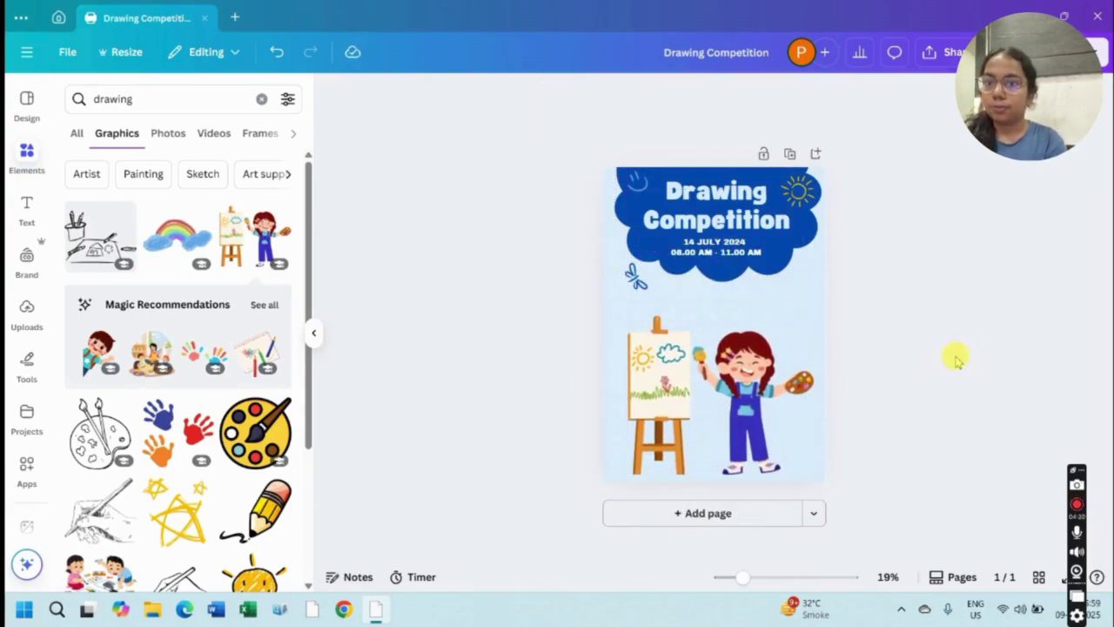
{"action": "left_click", "coordinate": [769, 370]}
{"action": "left_click_drag", "start_coordinate": [770, 370], "coordinate": [772, 370]}
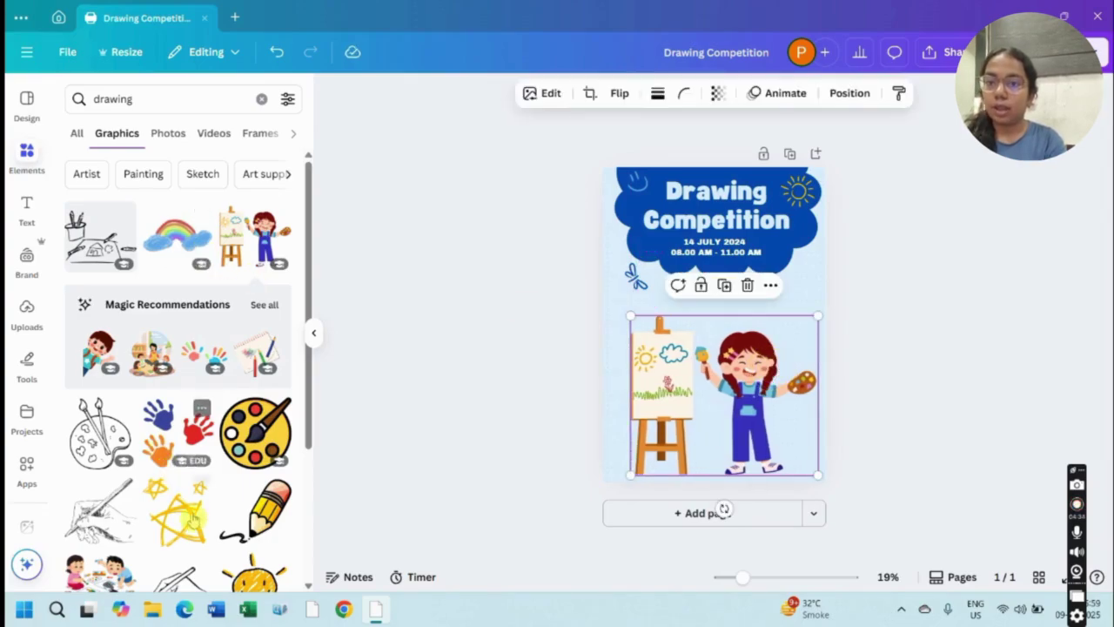
Add the blue, red and orange handprints graphic, shrunk to fit between the cloud and the child's palette.
{"action": "left_click", "coordinate": [179, 431]}
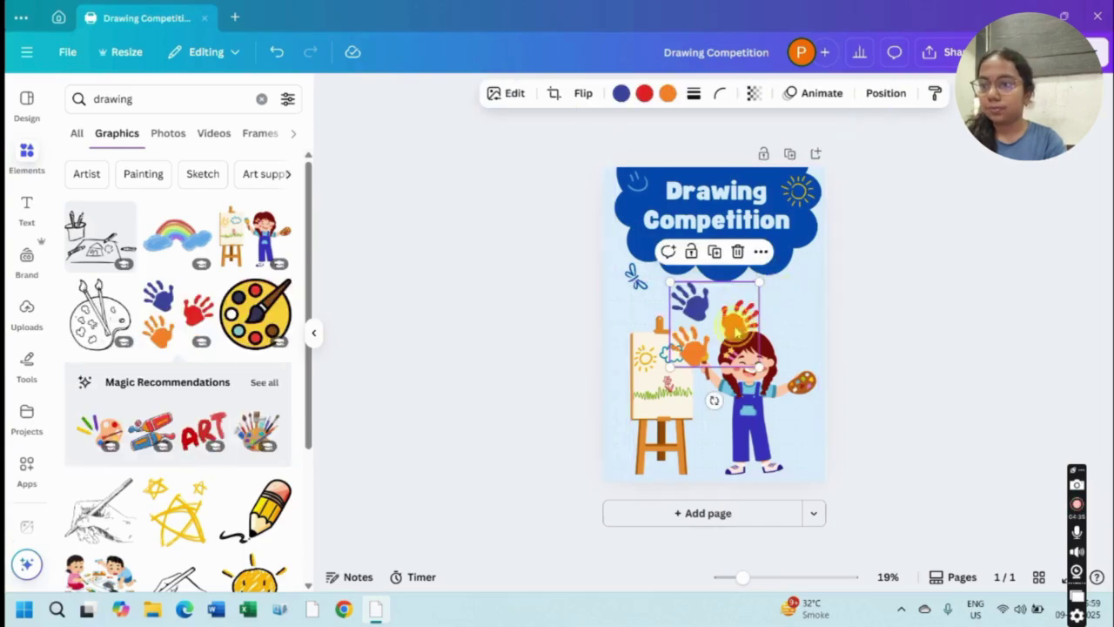
{"action": "left_click_drag", "start_coordinate": [736, 329], "coordinate": [803, 322]}
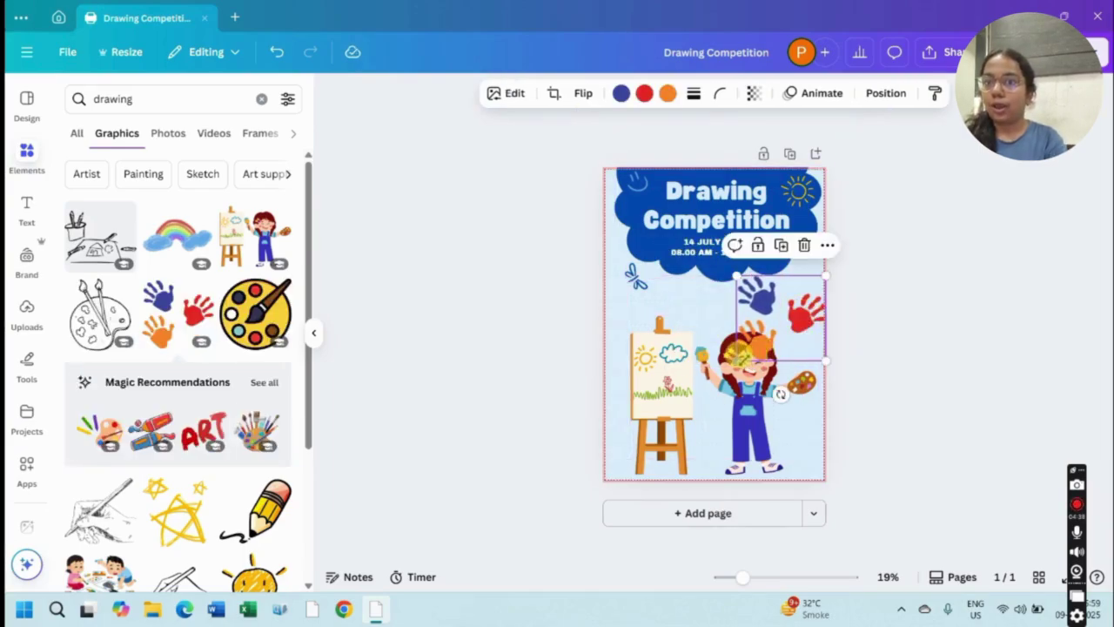
{"action": "left_click_drag", "start_coordinate": [736, 359], "coordinate": [789, 316]}
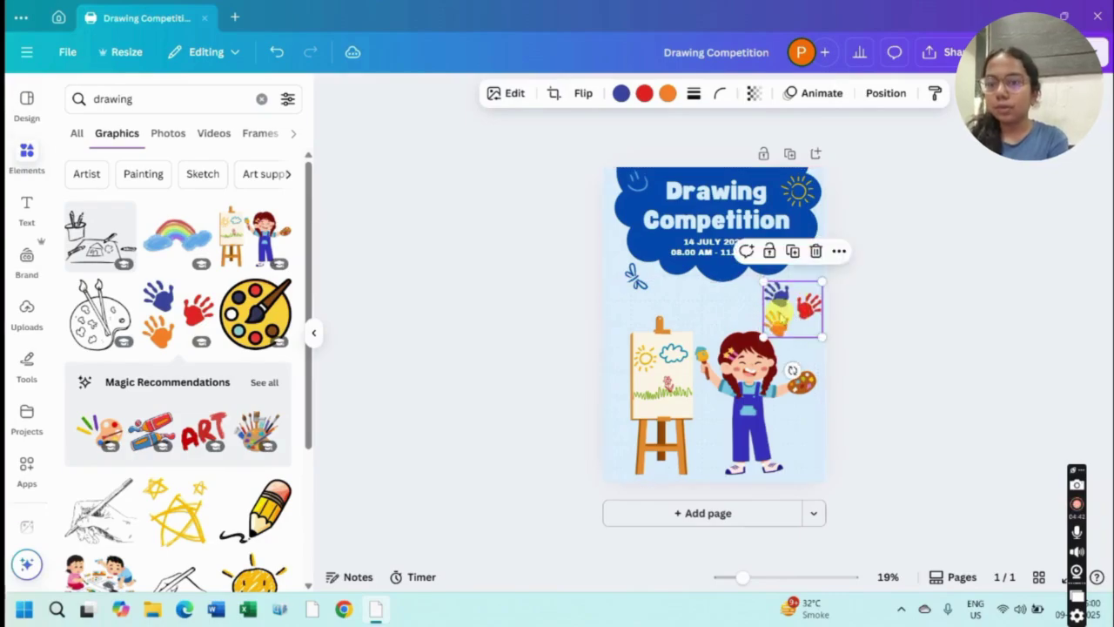
Move the blue dragonfly doodle below the cloud, between the easel and the handprints.
{"action": "left_click", "coordinate": [621, 296]}
{"action": "left_click", "coordinate": [636, 277]}
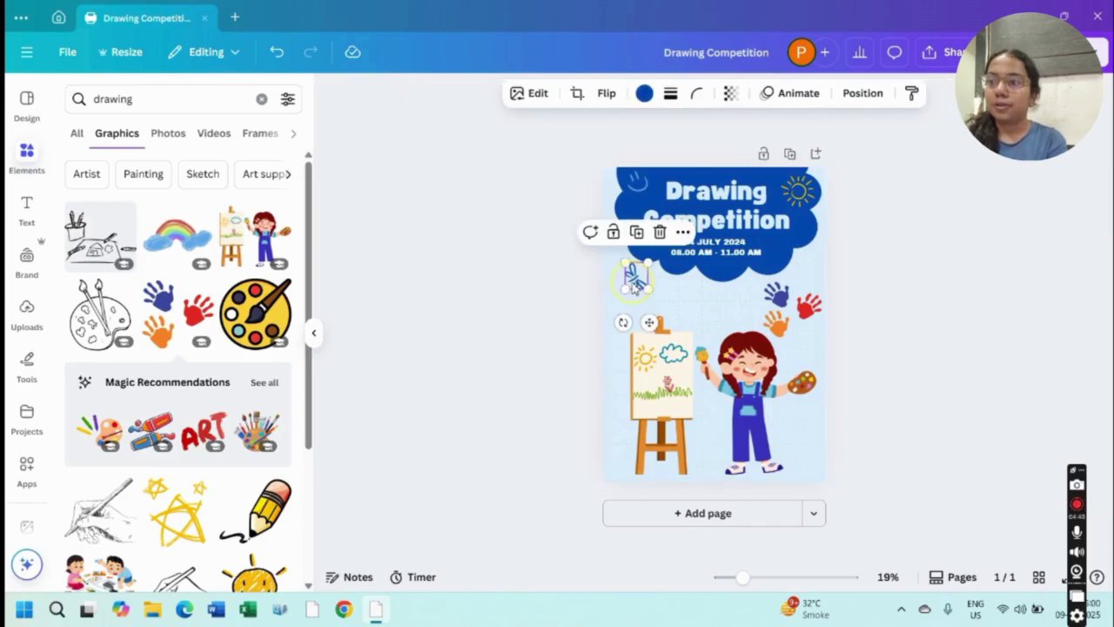
{"action": "left_click_drag", "start_coordinate": [651, 326], "coordinate": [731, 351]}
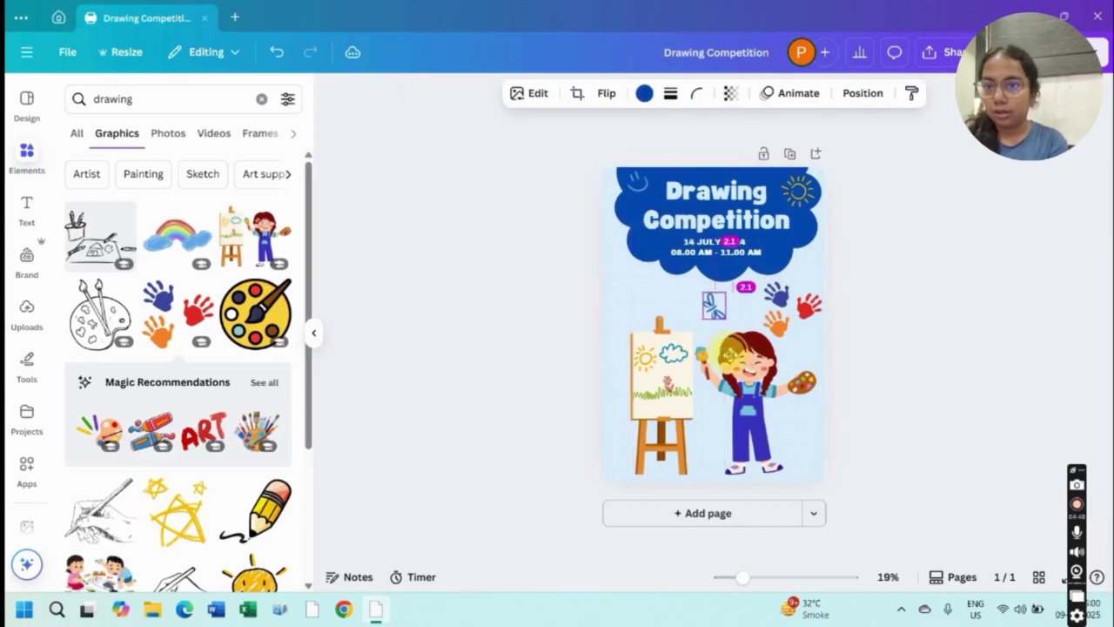
{"action": "left_click", "coordinate": [557, 318]}
Look through the drawing graphics and the related Painting graphics for another decoration.
{"action": "scroll", "coordinate": [200, 396], "scroll_direction": "down", "scroll_amount": 5}
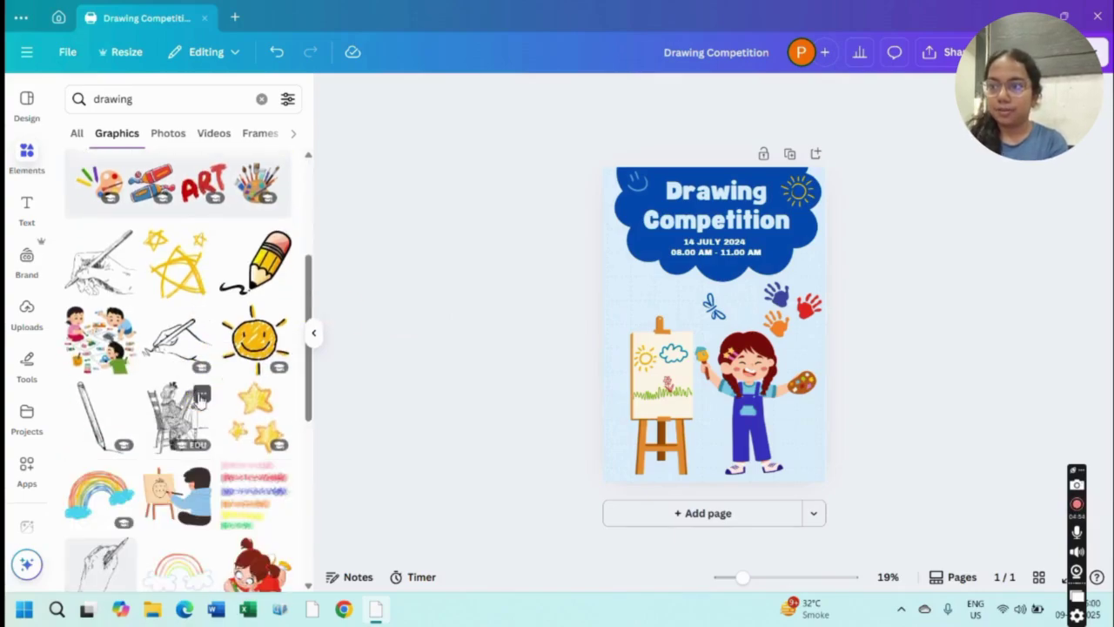
{"action": "scroll", "coordinate": [200, 396], "scroll_direction": "down", "scroll_amount": 8}
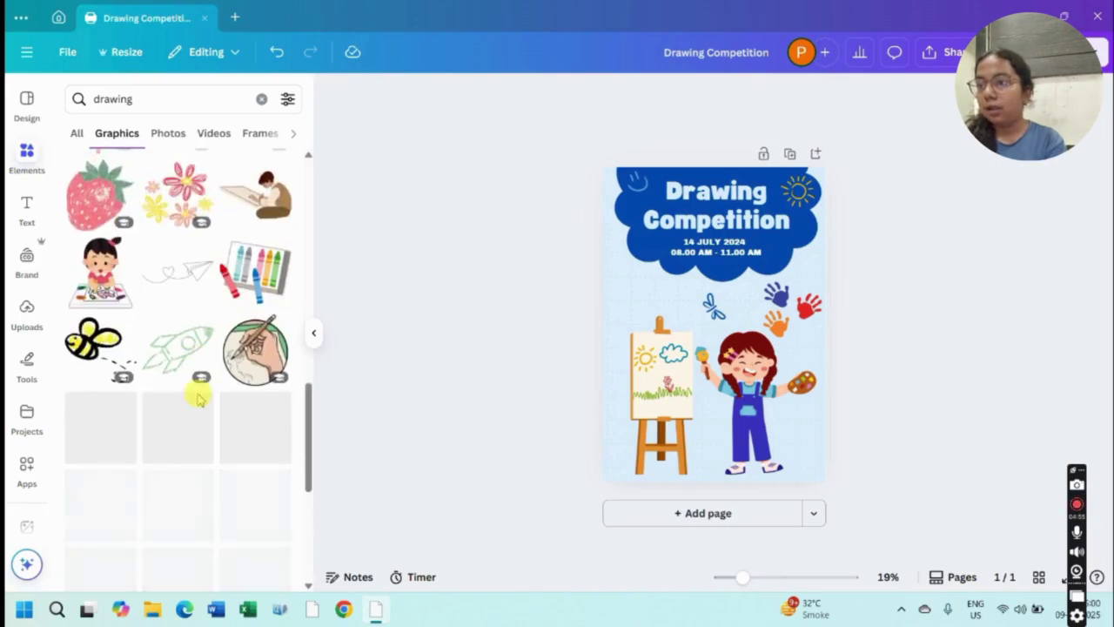
{"action": "scroll", "coordinate": [199, 400], "scroll_direction": "down", "scroll_amount": 10}
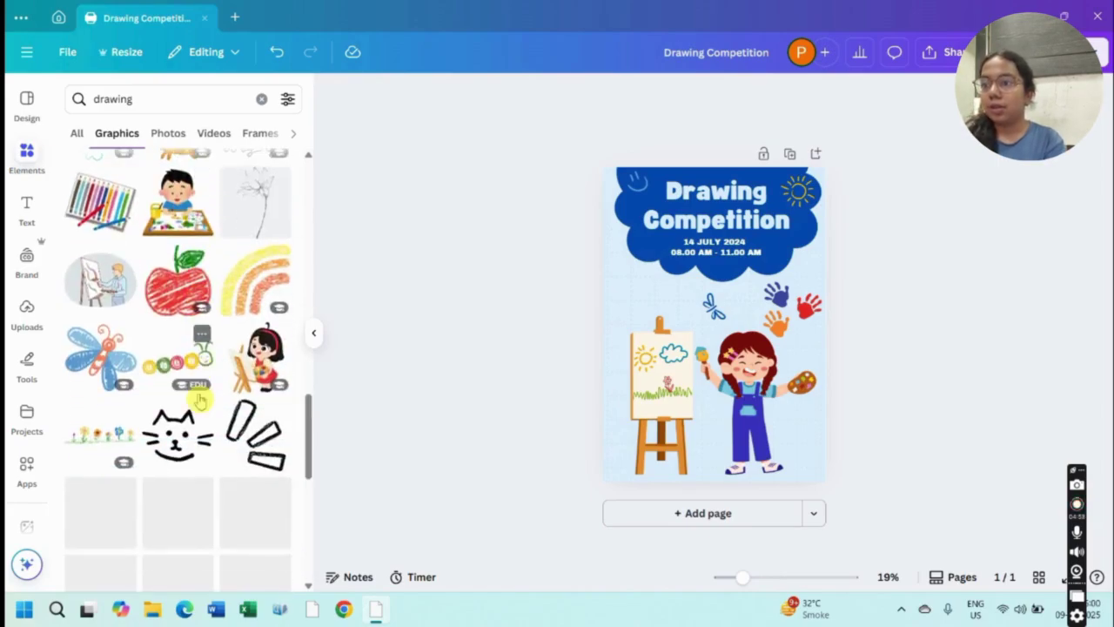
{"action": "scroll", "coordinate": [199, 396], "scroll_direction": "up", "scroll_amount": 15}
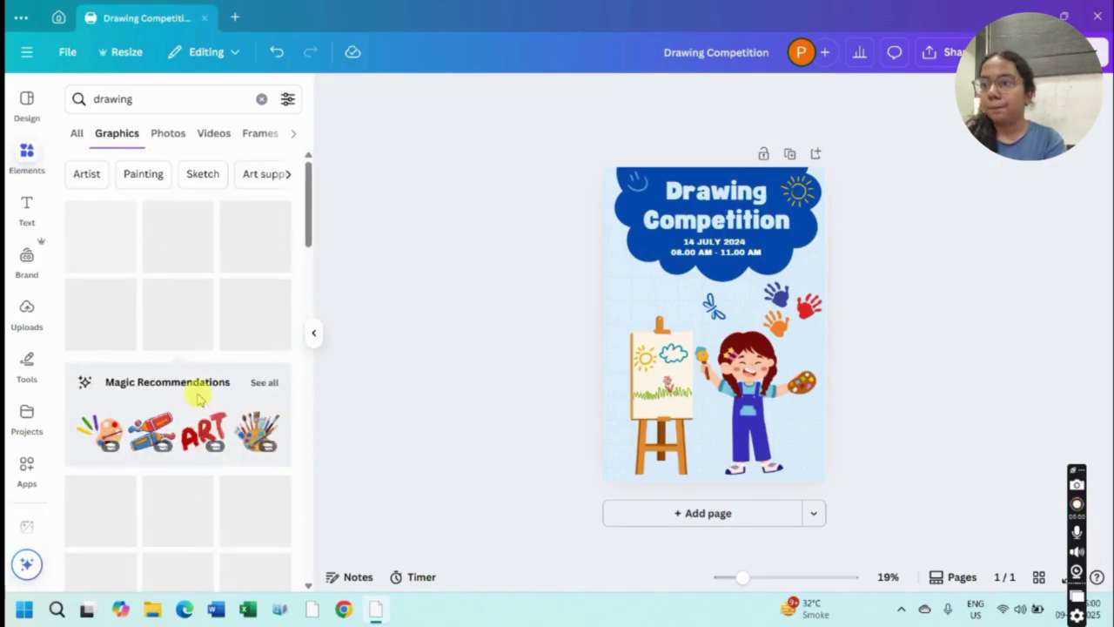
{"action": "left_click", "coordinate": [157, 181]}
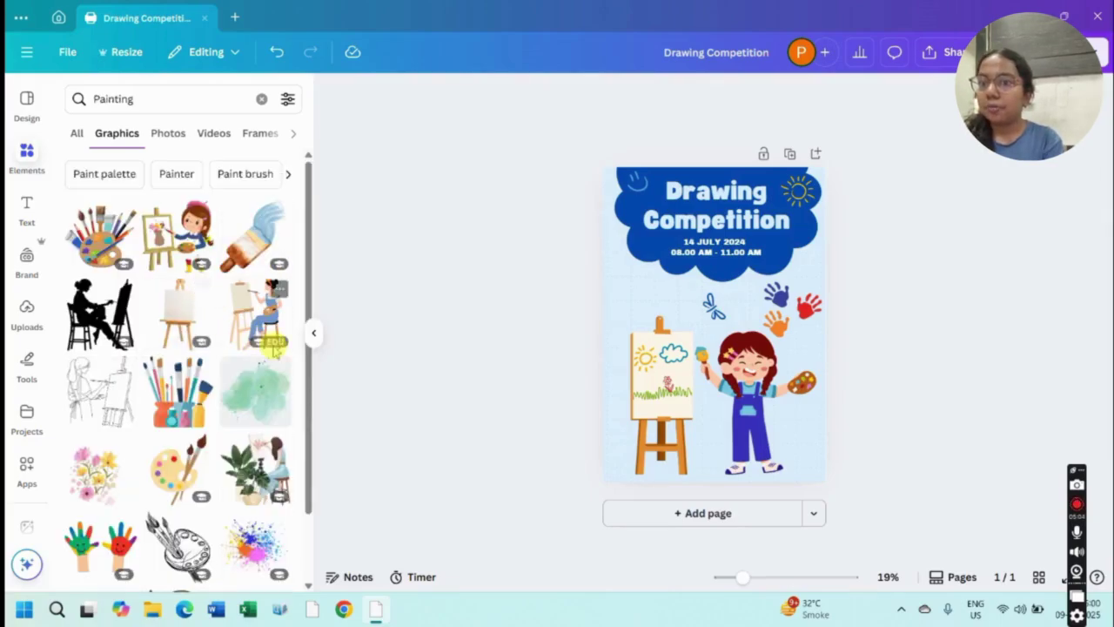
{"action": "scroll", "coordinate": [261, 383], "scroll_direction": "down", "scroll_amount": 2}
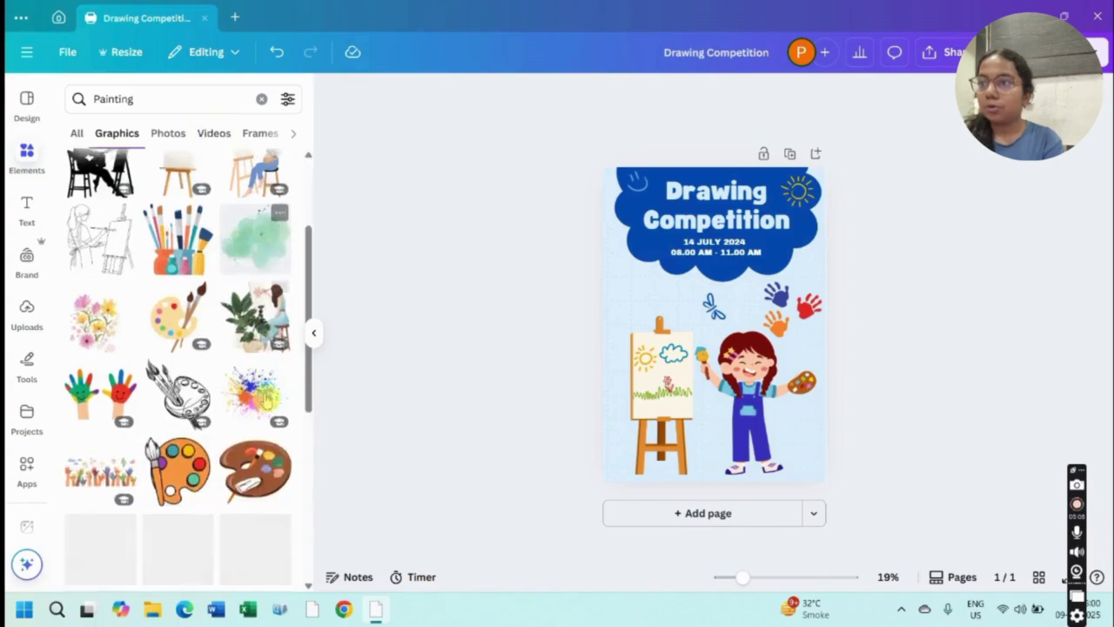
{"action": "scroll", "coordinate": [267, 403], "scroll_direction": "down", "scroll_amount": 2}
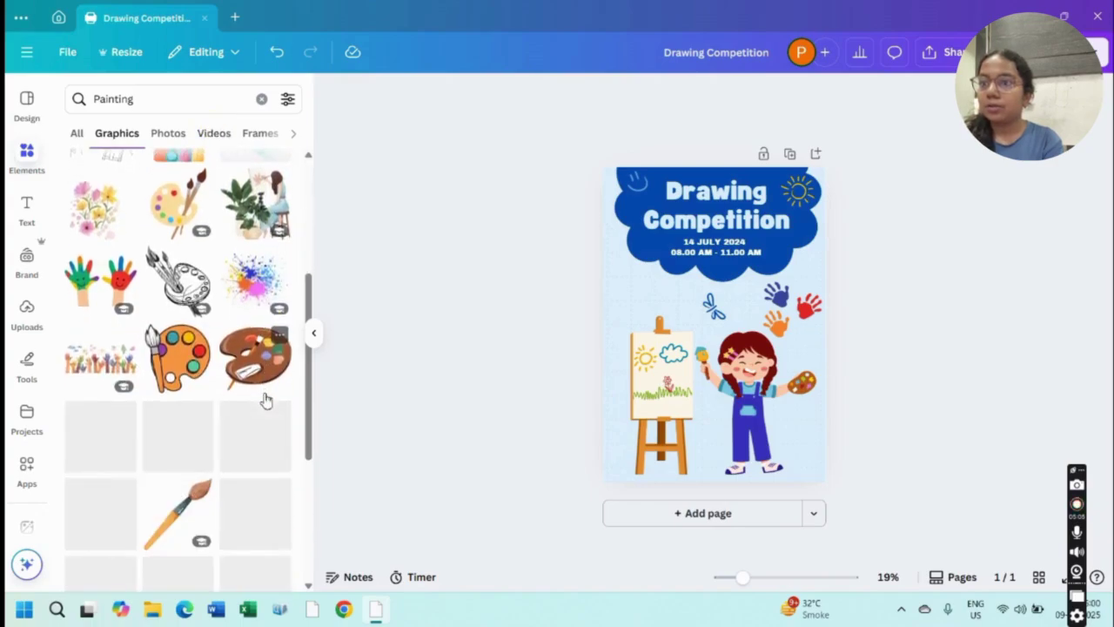
Search the graphics for Paint and look through the results for a paint splash.
{"action": "left_click", "coordinate": [196, 105]}
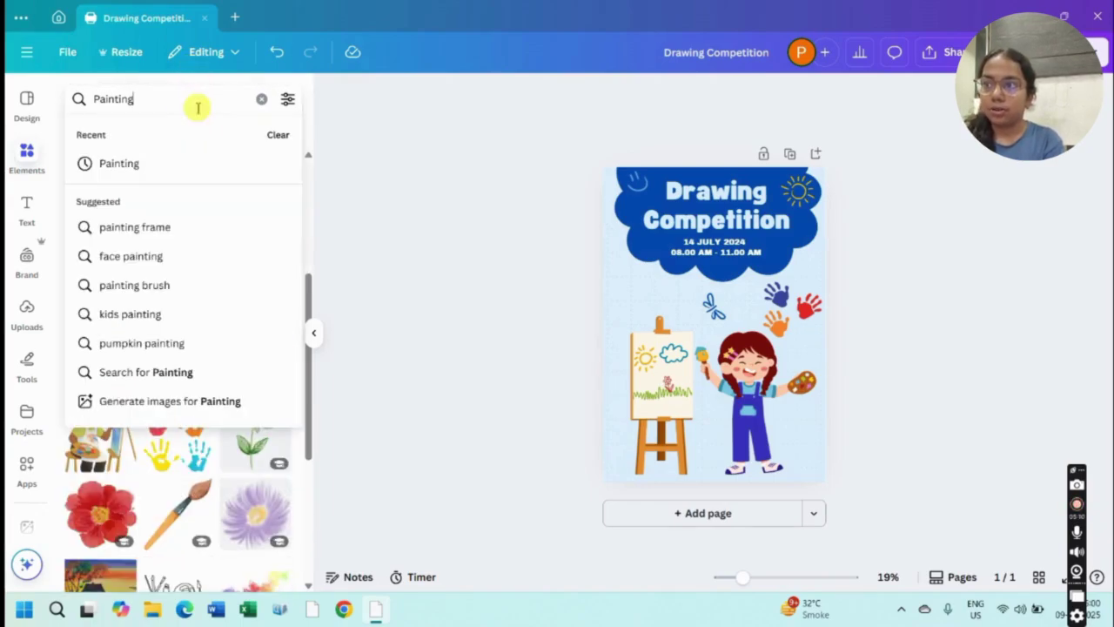
{"action": "key", "text": "BackSpace"}
{"action": "key", "text": "BackSpace"}
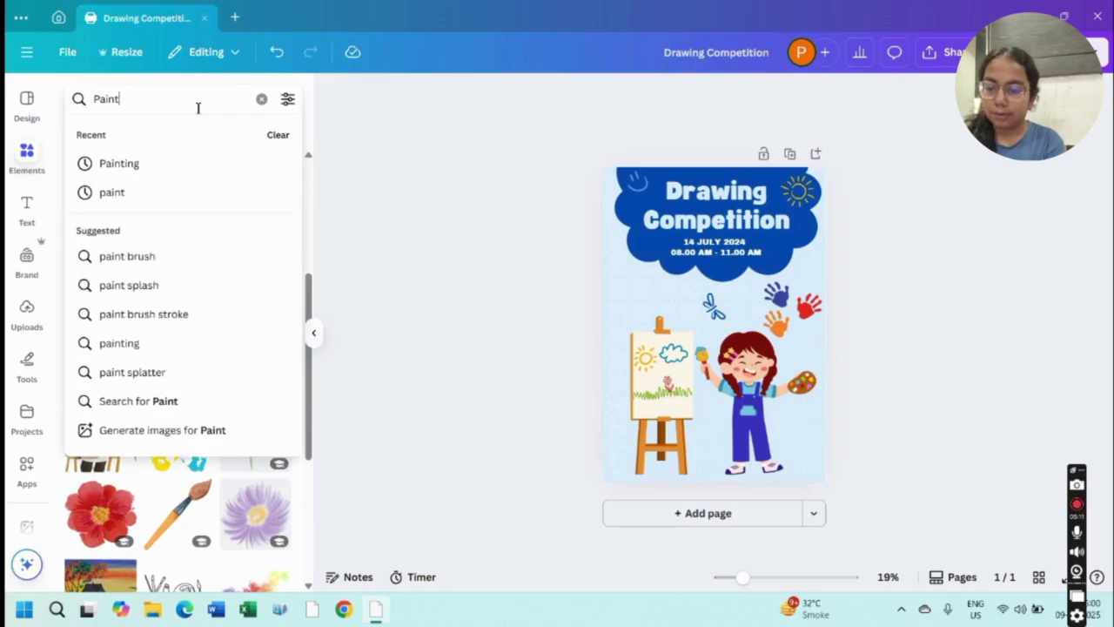
{"action": "key", "text": "Return"}
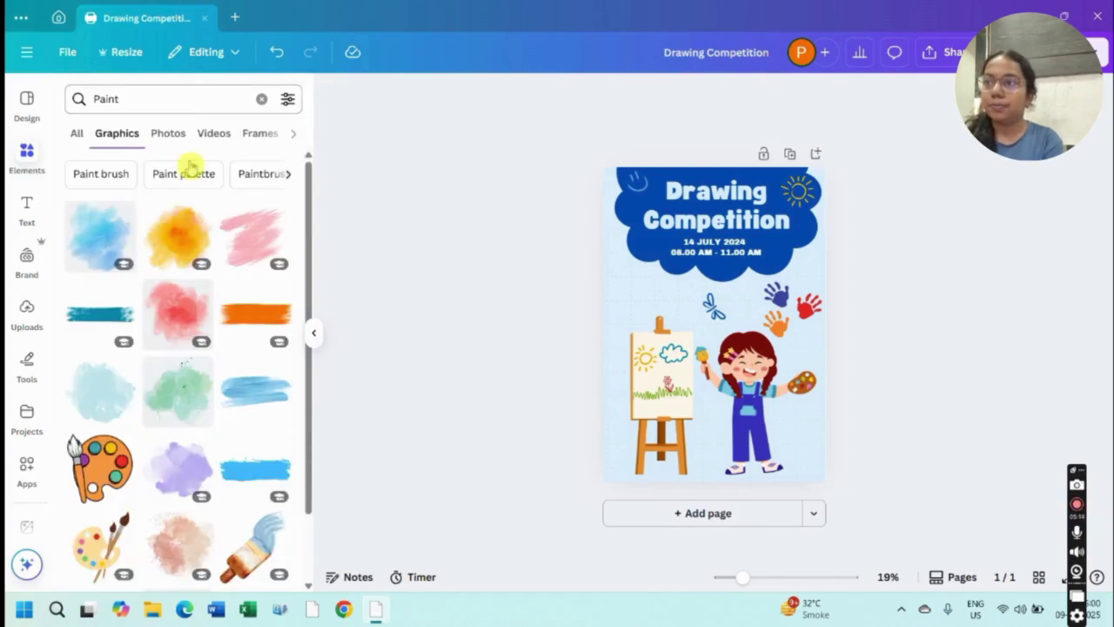
{"action": "scroll", "coordinate": [237, 470], "scroll_direction": "down", "scroll_amount": 6}
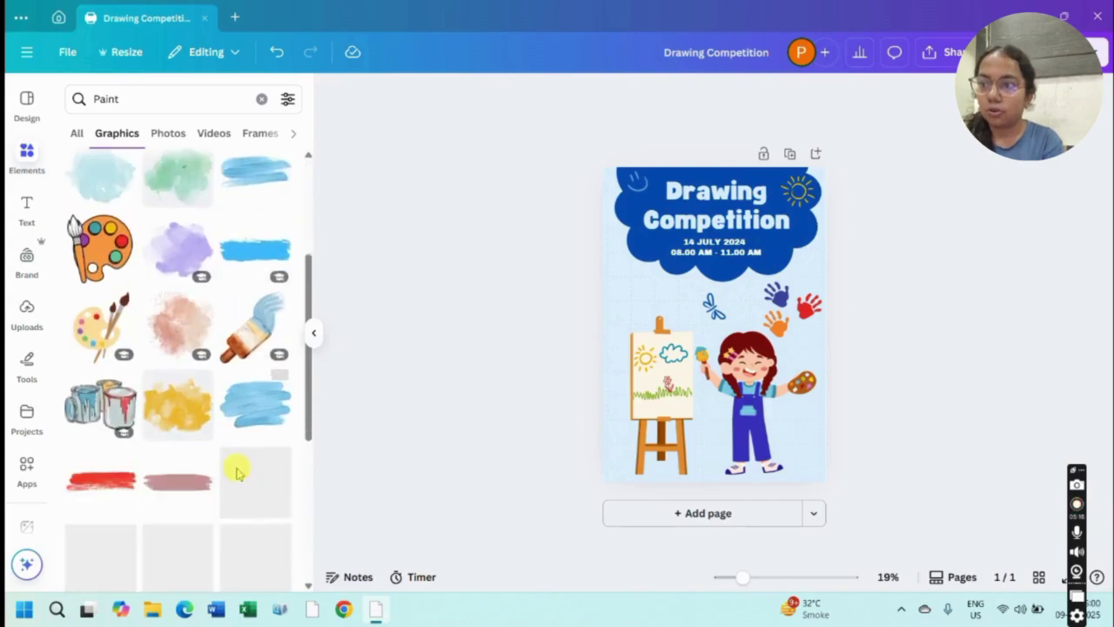
{"action": "scroll", "coordinate": [237, 470], "scroll_direction": "up", "scroll_amount": 3}
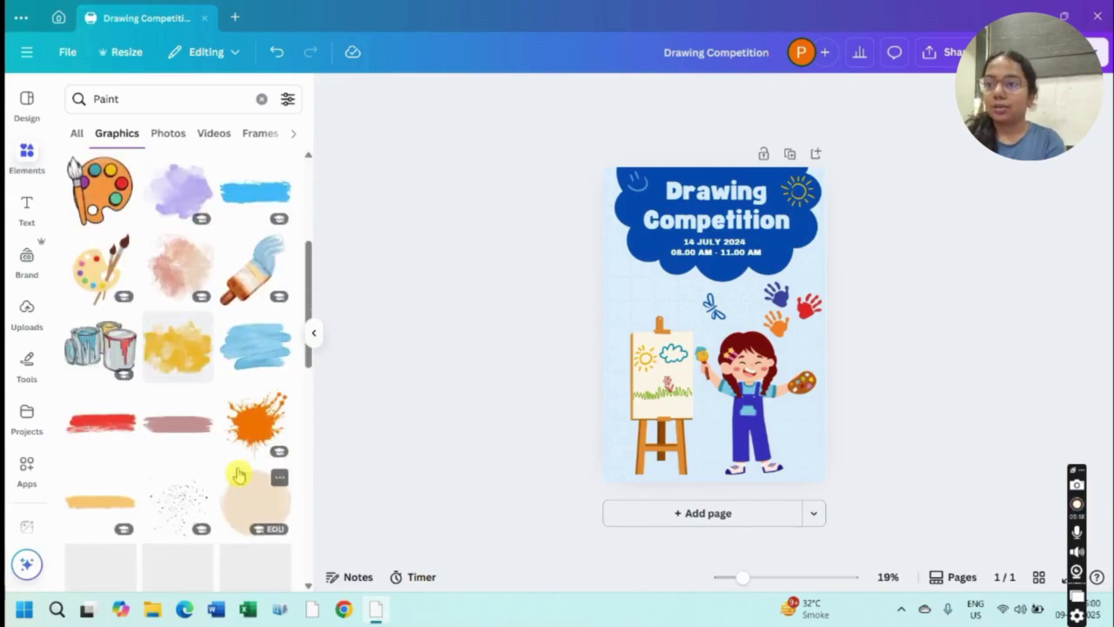
Add the orange paint splatter graphic half off the poster's left edge above the easel and recolour it medium blue from the document colours.
{"action": "left_click", "coordinate": [258, 411]}
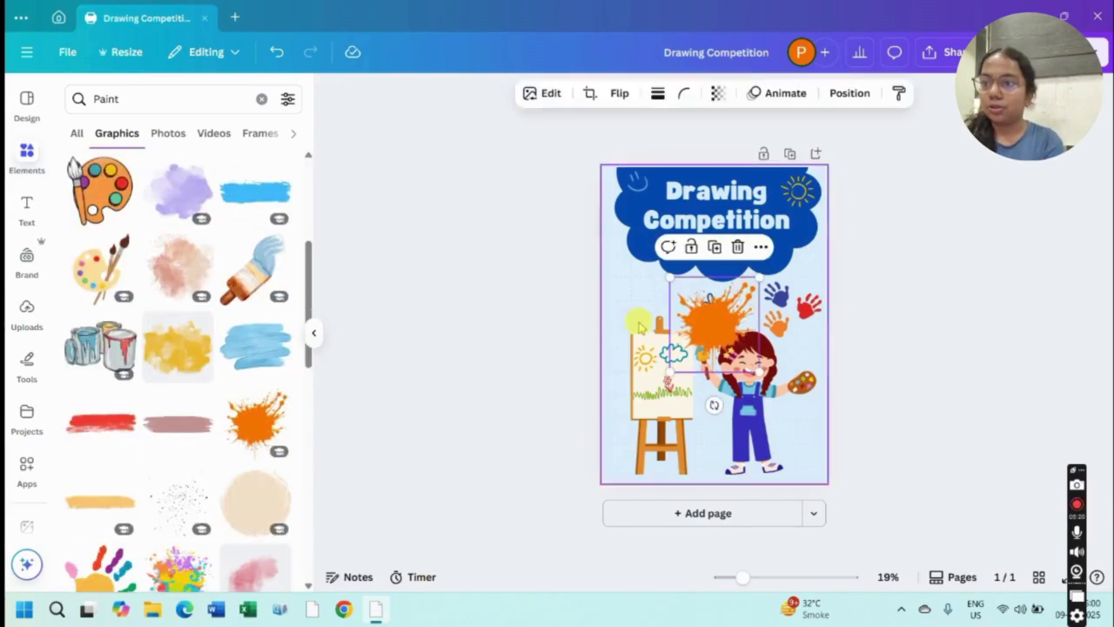
{"action": "mouse_move", "coordinate": [696, 343]}
{"action": "left_mouse_down"}
{"action": "mouse_move", "coordinate": [592, 322]}
{"action": "mouse_move", "coordinate": [597, 331]}
{"action": "left_mouse_up"}
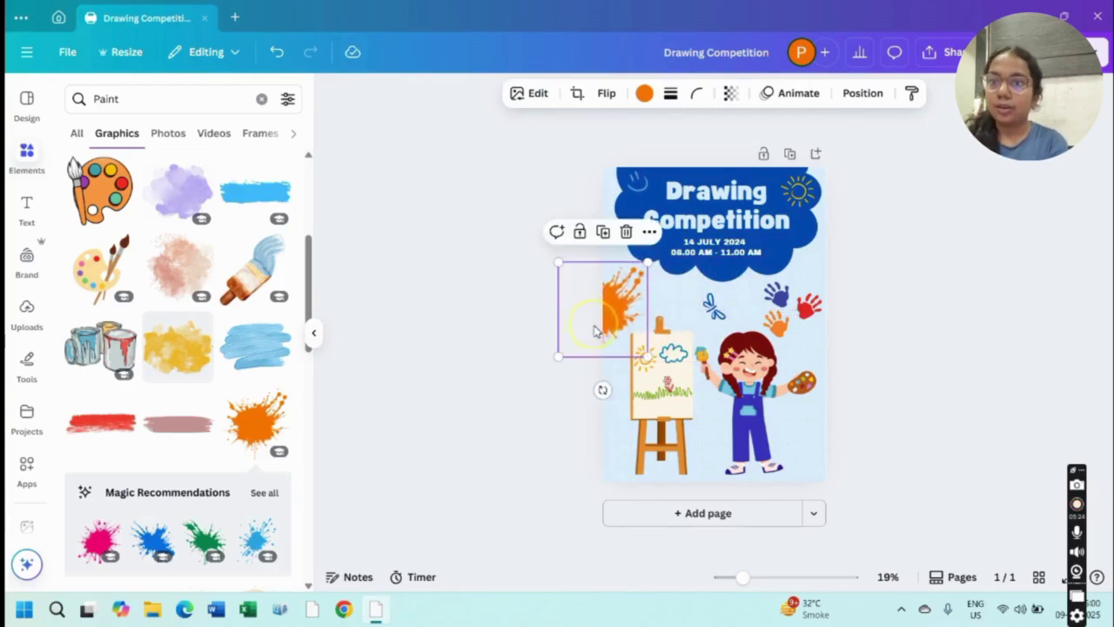
{"action": "left_click", "coordinate": [645, 94]}
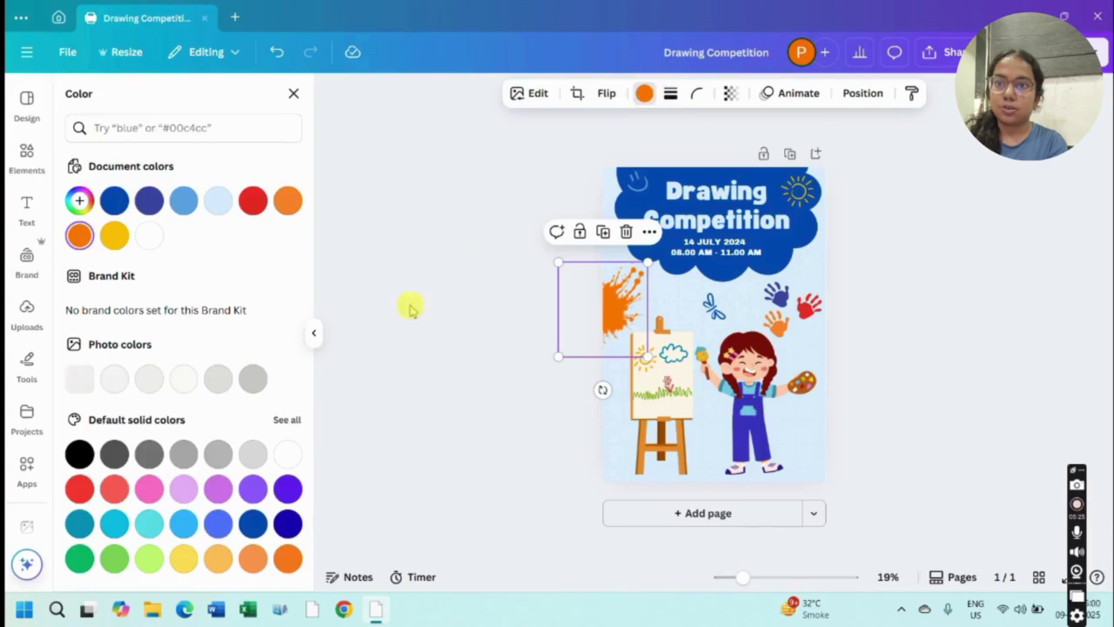
{"action": "left_click", "coordinate": [183, 202]}
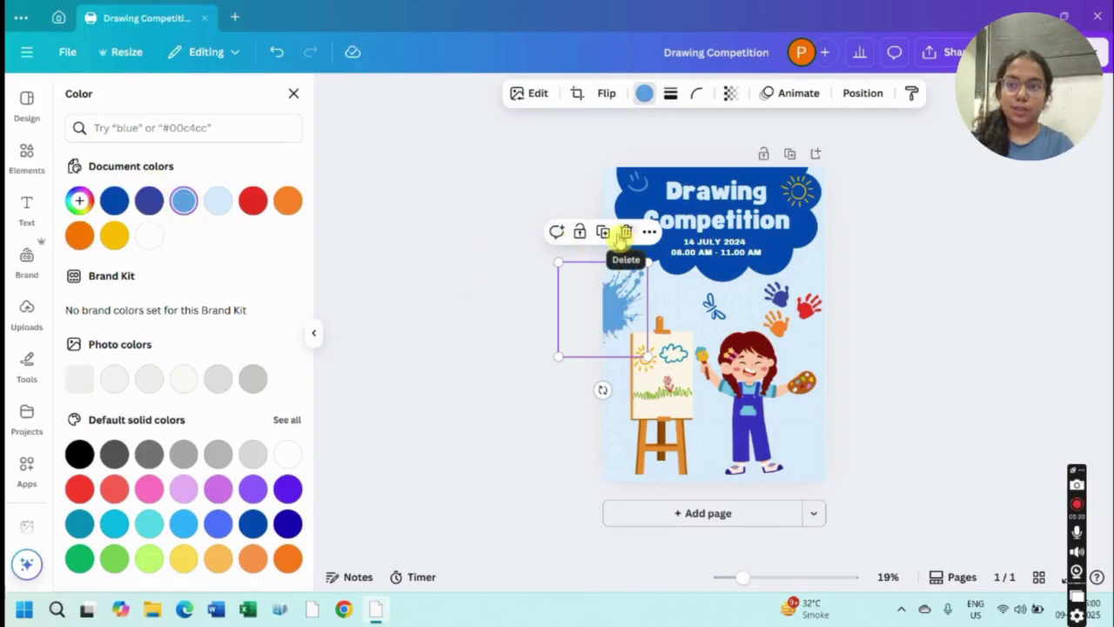
Place a copy of the splatter half off the poster's right edge beside the child's feet and recolour it yellow.
{"action": "left_click_drag", "start_coordinate": [618, 317], "coordinate": [844, 452]}
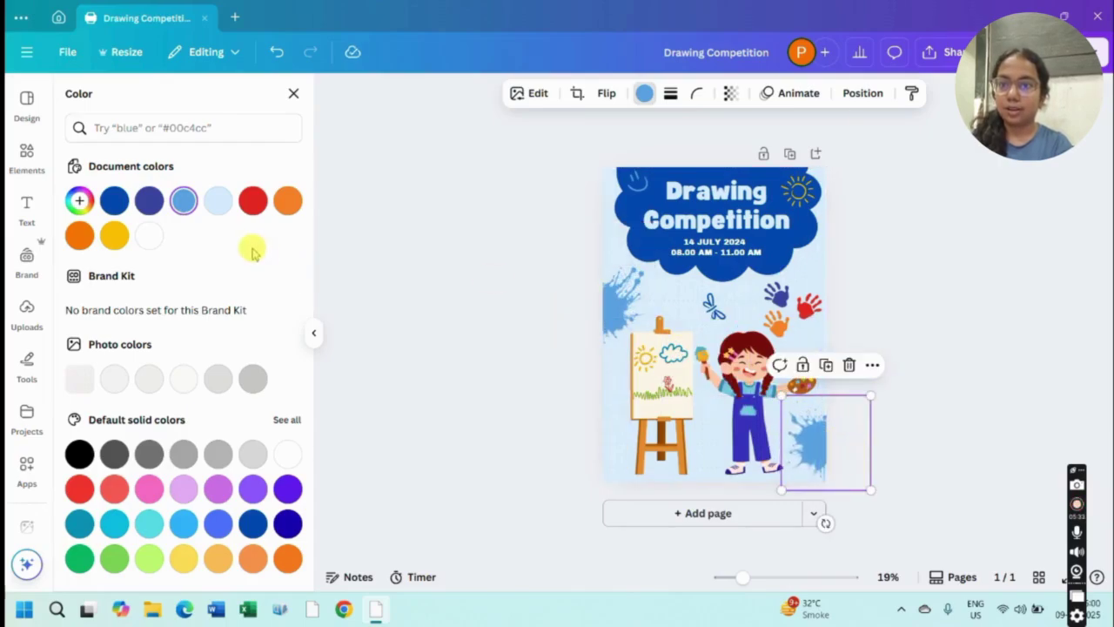
{"action": "left_click", "coordinate": [219, 209]}
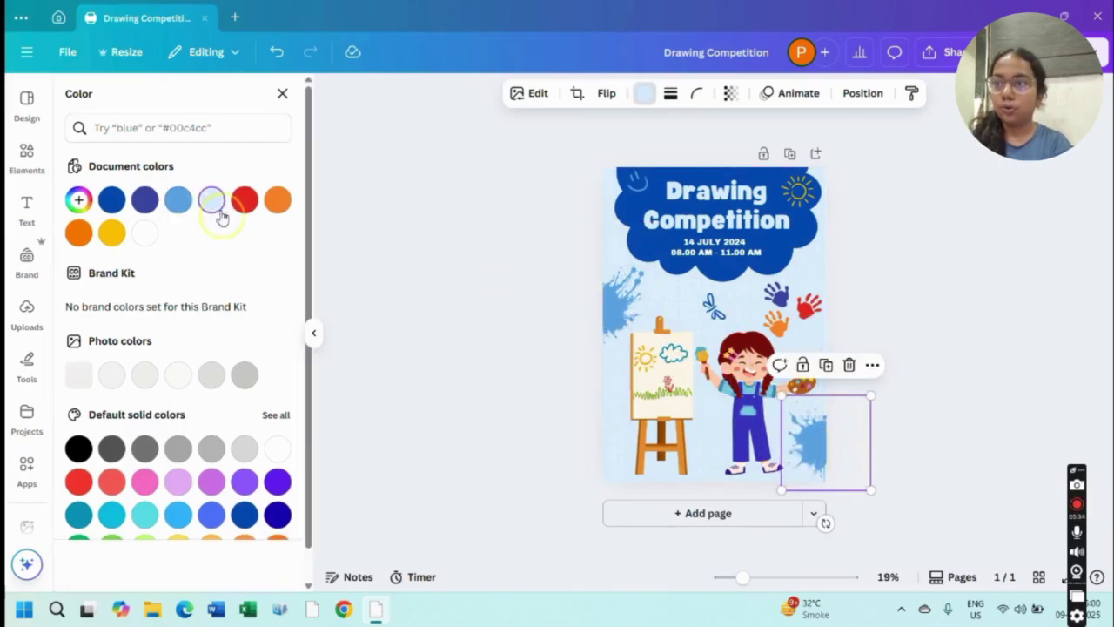
{"action": "left_click", "coordinate": [144, 201]}
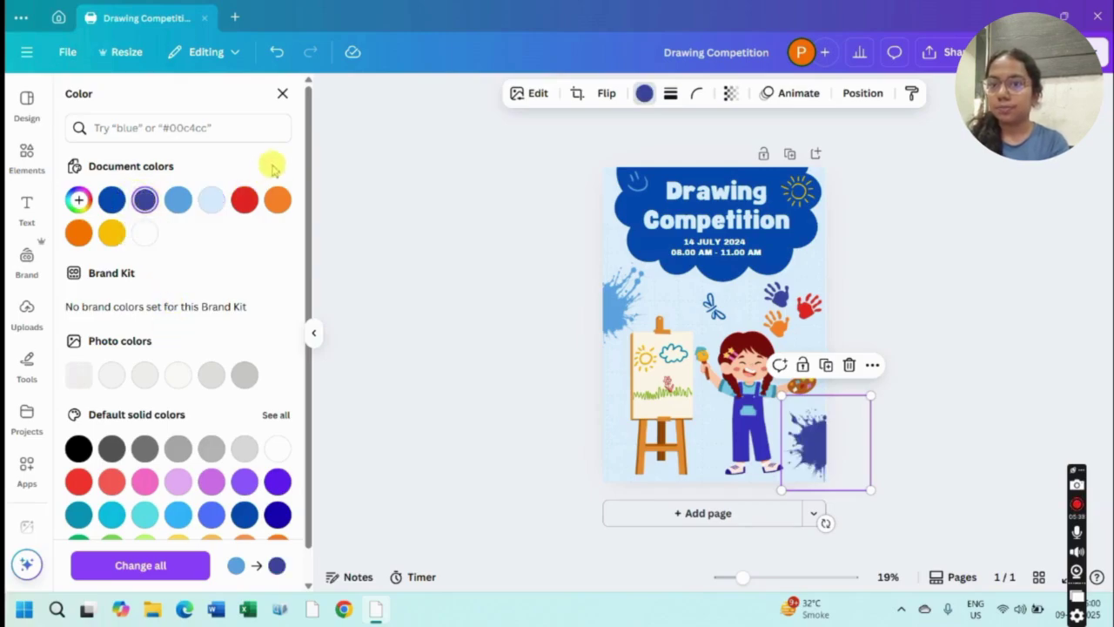
{"action": "left_click", "coordinate": [280, 200]}
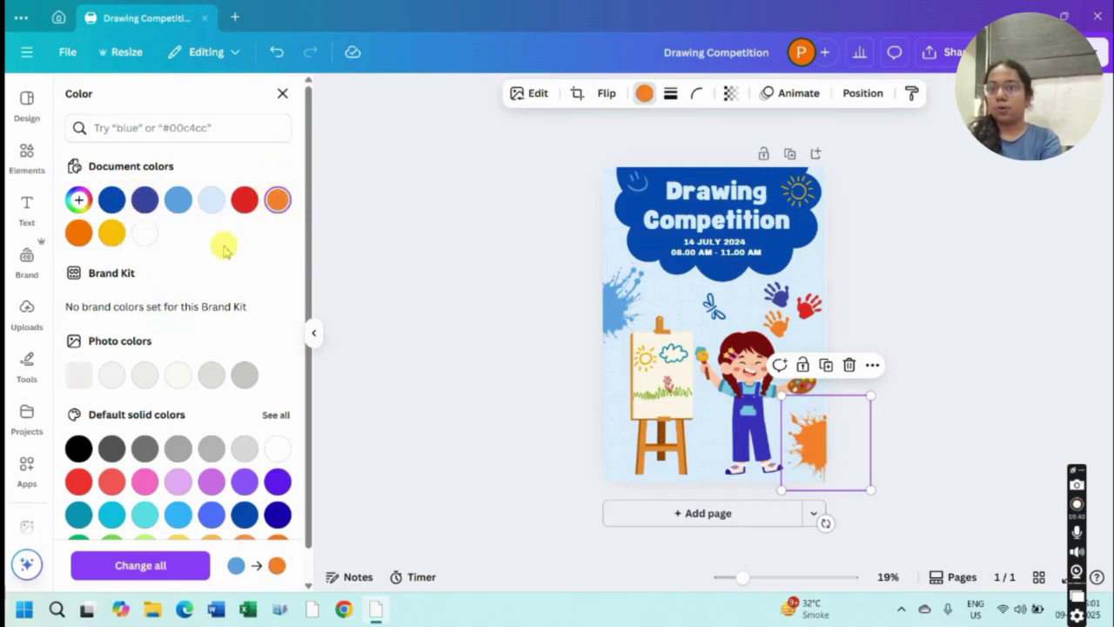
{"action": "left_click", "coordinate": [112, 233]}
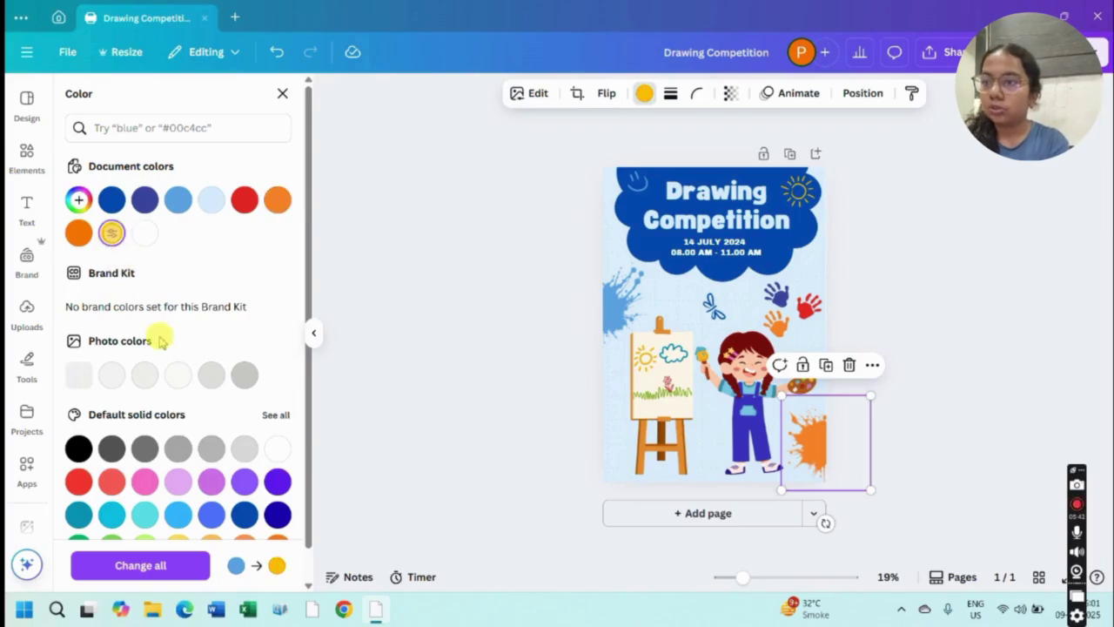
{"action": "left_click", "coordinate": [426, 377]}
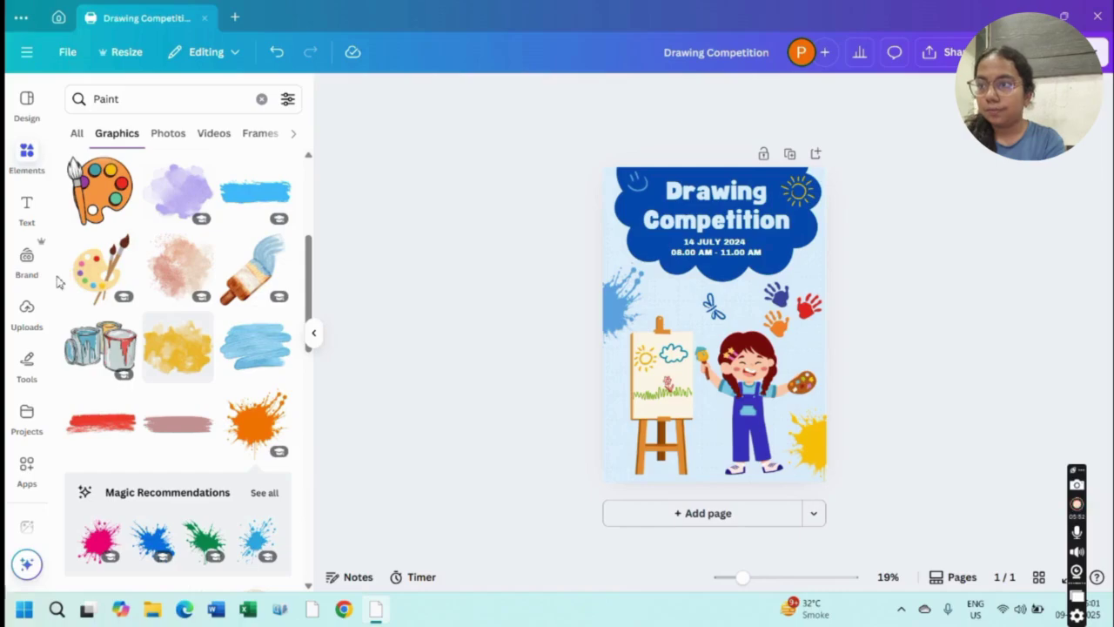
Upload the rcmn logo image from the Desktop folder to the uploaded images.
{"action": "left_click", "coordinate": [26, 315]}
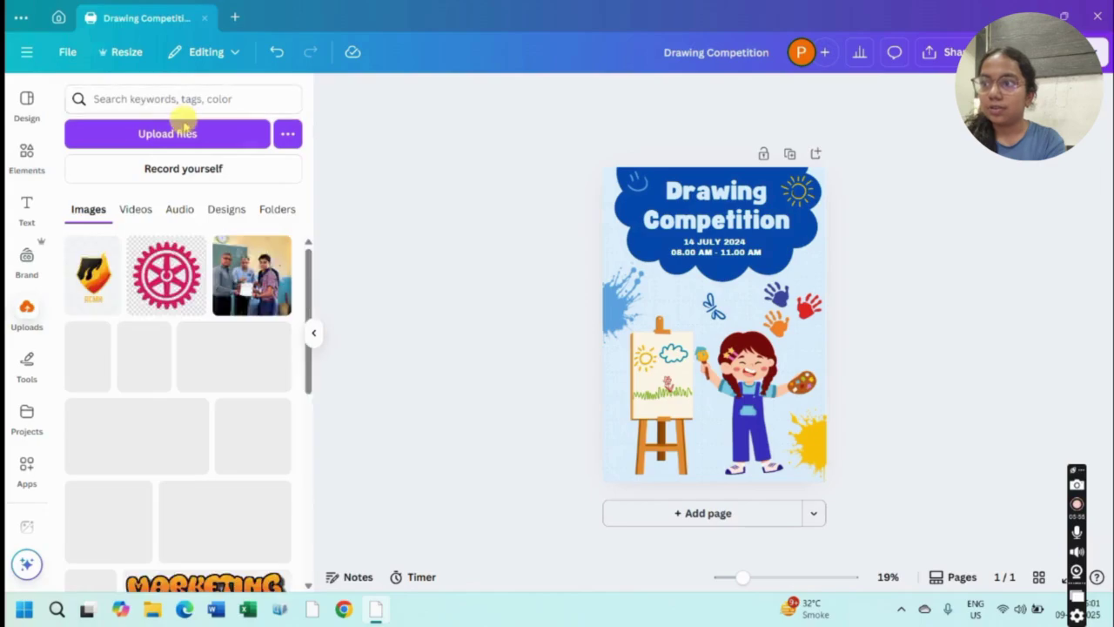
{"action": "left_click", "coordinate": [167, 133]}
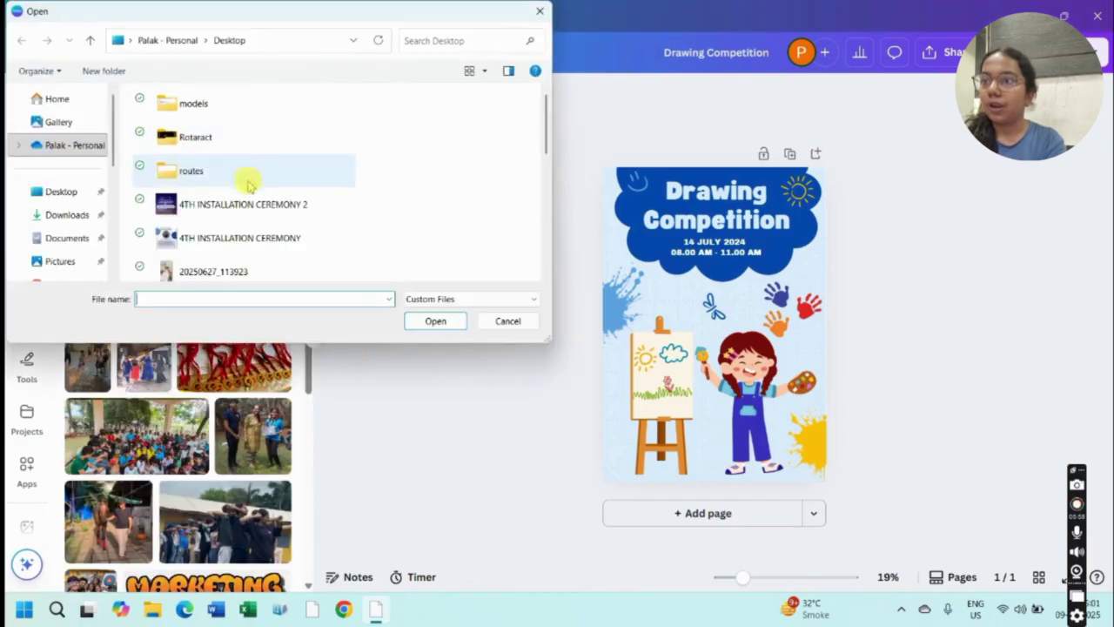
{"action": "type", "text": "rc"}
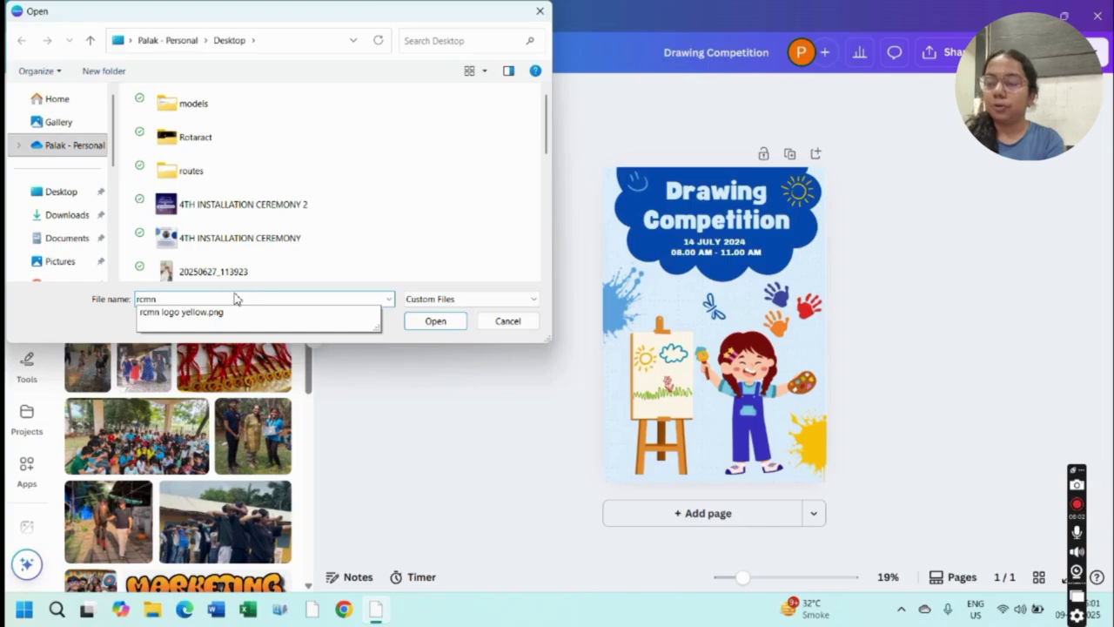
{"action": "type", "text": "mn"}
{"action": "left_click", "coordinate": [453, 324]}
{"action": "left_click", "coordinate": [454, 324]}
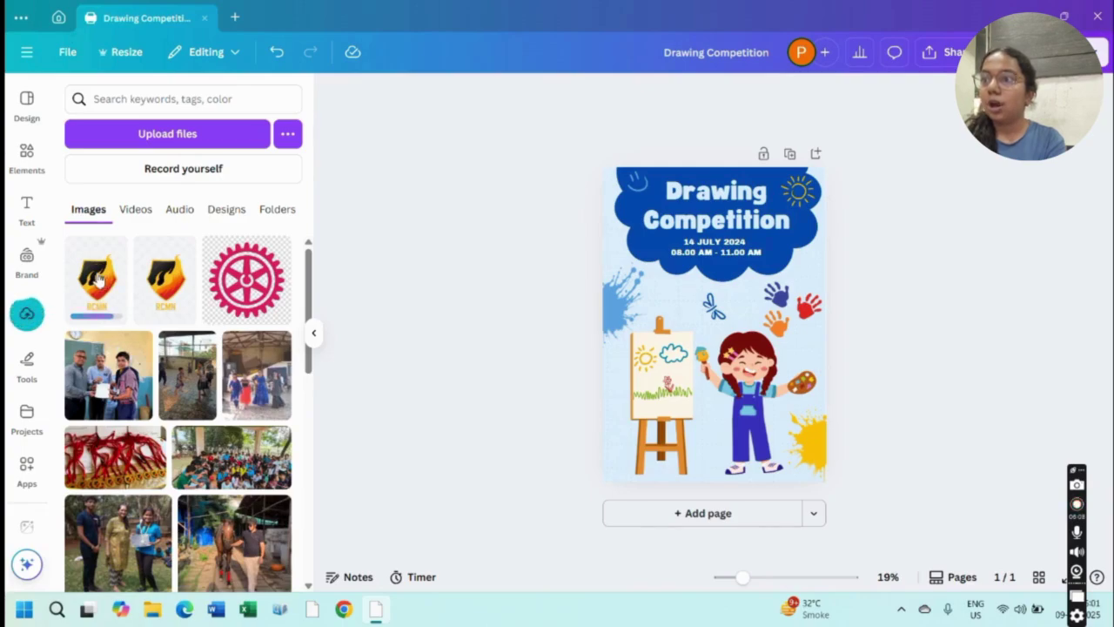
Add the uploaded RCMN logo to the poster and shrink it to a small badge beside the event time.
{"action": "left_click", "coordinate": [97, 279]}
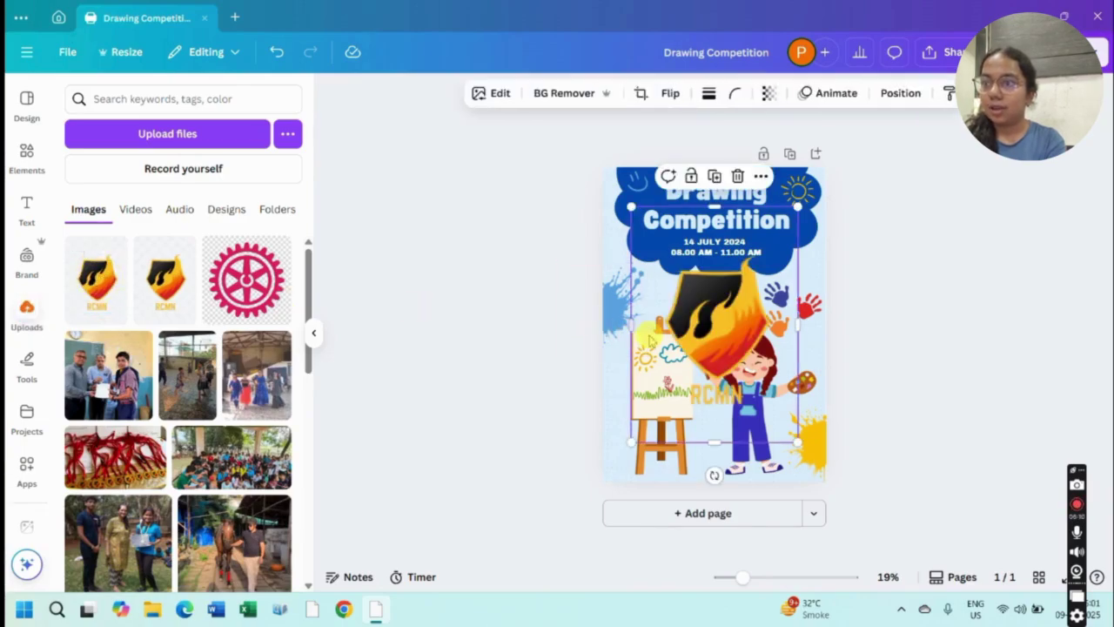
{"action": "left_click", "coordinate": [312, 336]}
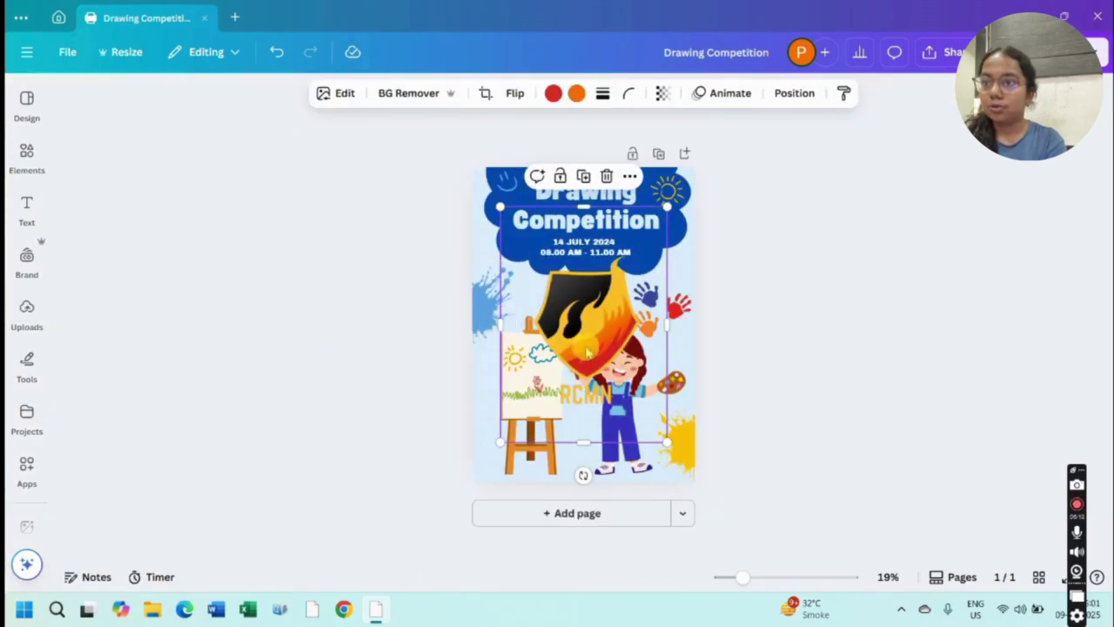
{"action": "left_click_drag", "start_coordinate": [500, 443], "coordinate": [626, 263]}
{"action": "scroll", "coordinate": [626, 263], "scroll_direction": "up", "scroll_amount": 5}
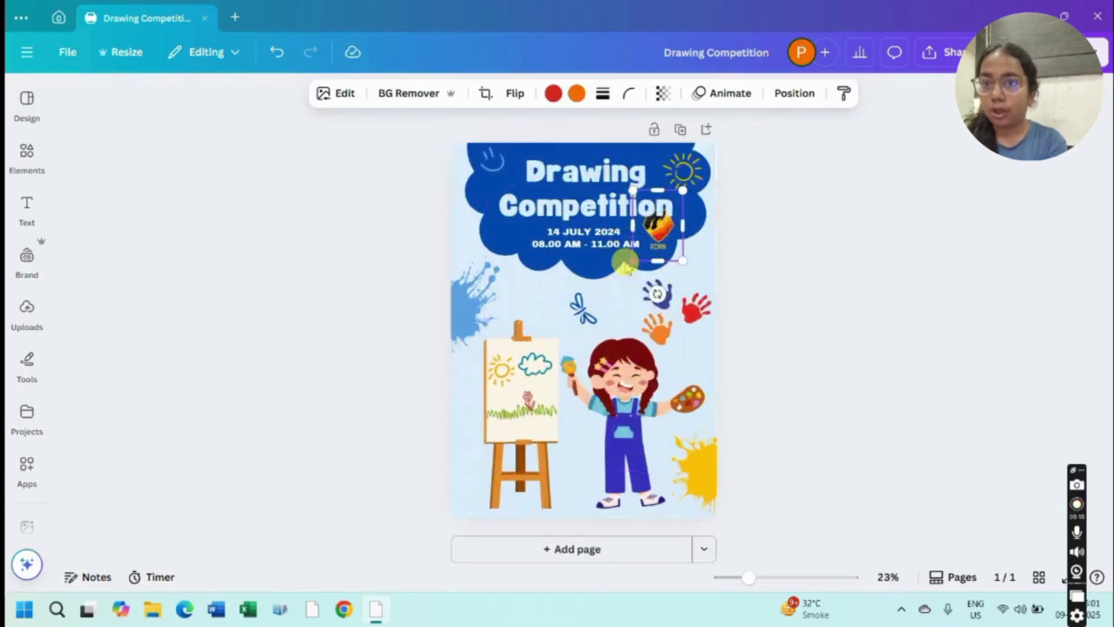
Position the RCMN logo just below the cloud by the blue handprint and shrink it further.
{"action": "left_click_drag", "start_coordinate": [707, 304], "coordinate": [766, 207]}
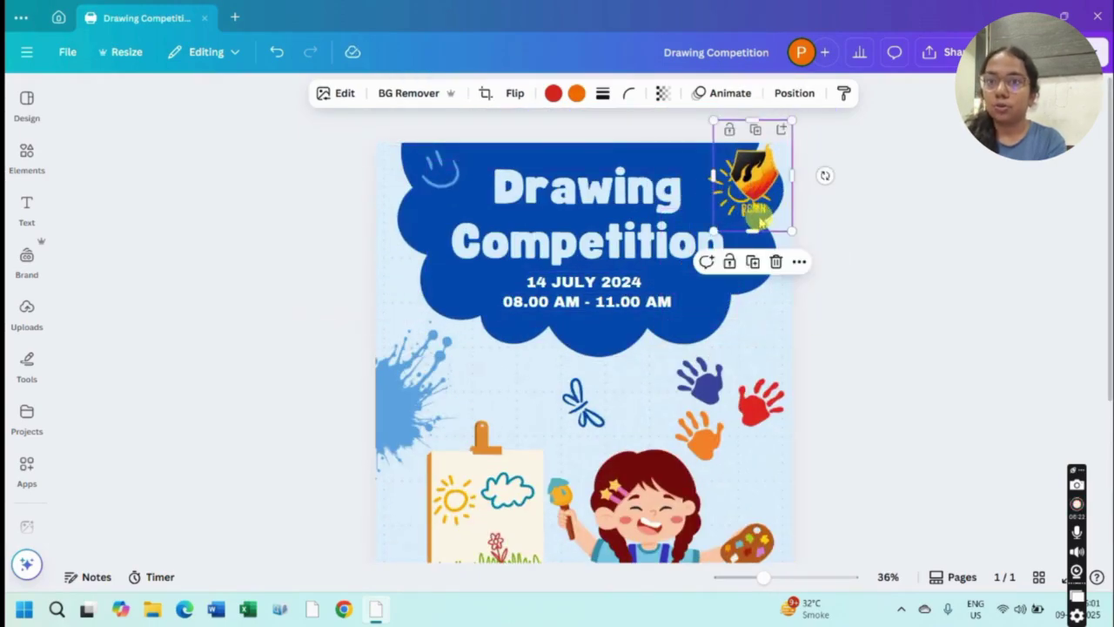
{"action": "left_click_drag", "start_coordinate": [759, 222], "coordinate": [768, 207]}
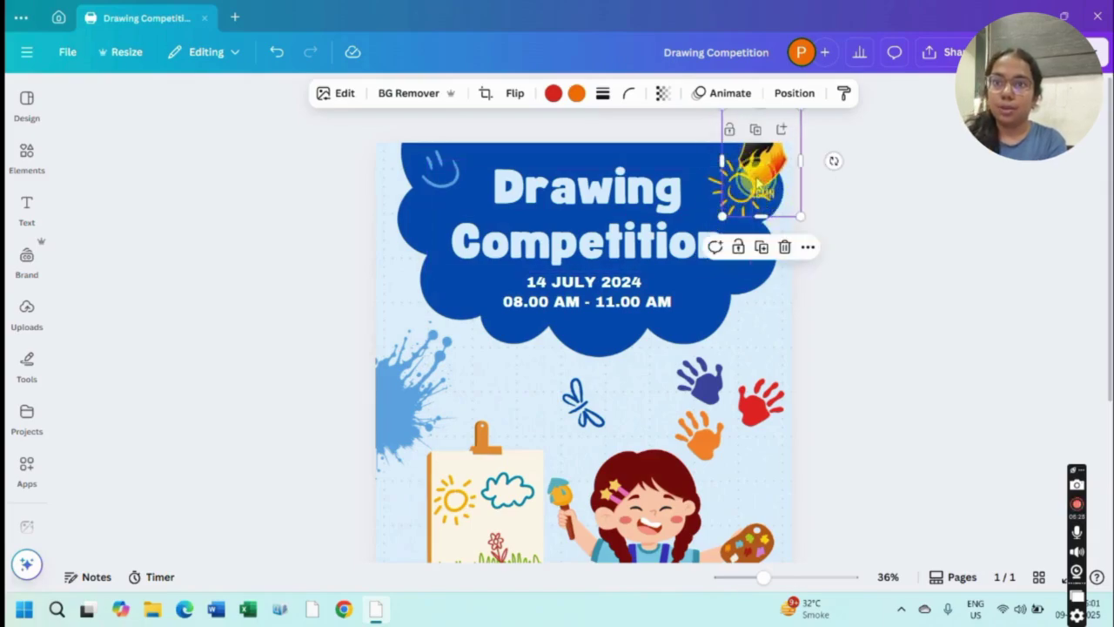
{"action": "left_click_drag", "start_coordinate": [757, 181], "coordinate": [742, 329]}
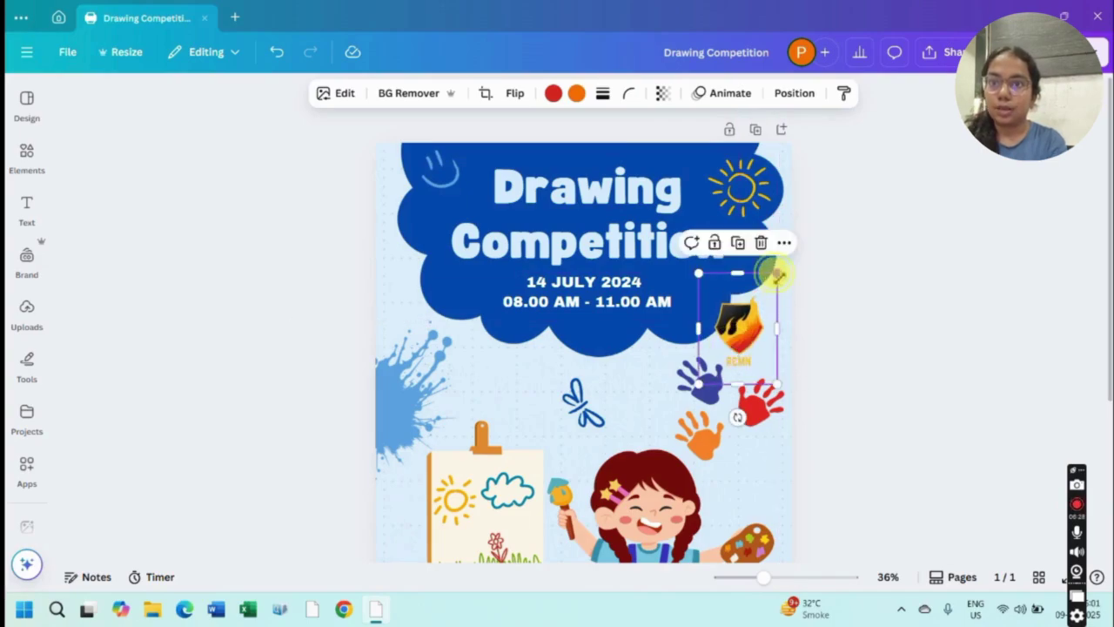
{"action": "left_click_drag", "start_coordinate": [778, 275], "coordinate": [736, 340]}
Delete the yellow sun beside the Drawing Competition title and put the RCMN logo in its place, slightly enlarged.
{"action": "left_click", "coordinate": [758, 185]}
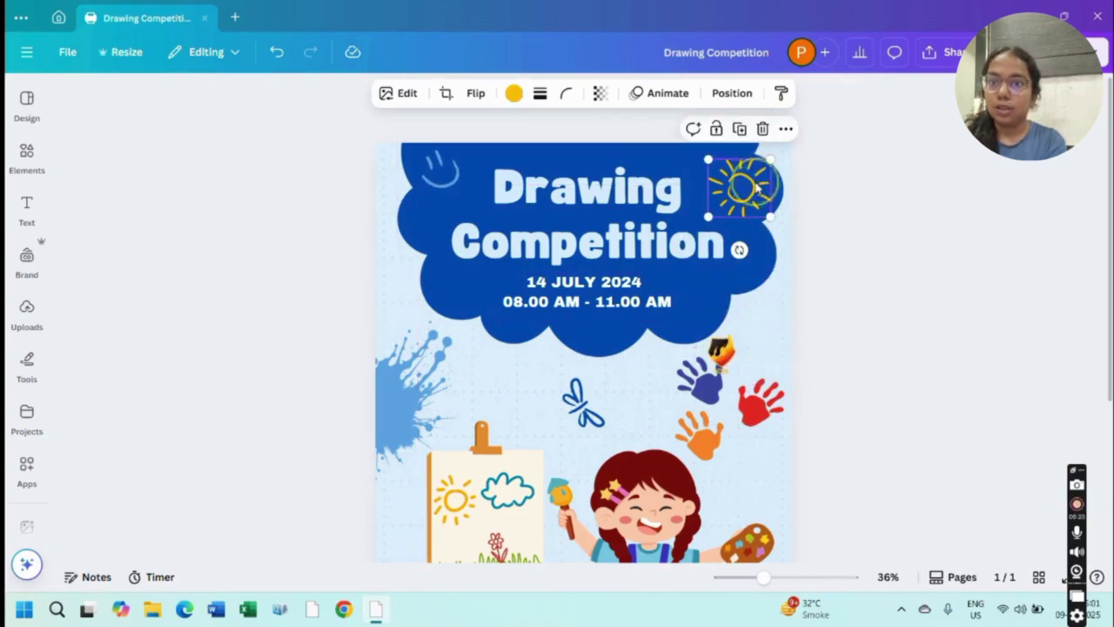
{"action": "key", "text": "Delete"}
{"action": "left_click", "coordinate": [721, 339]}
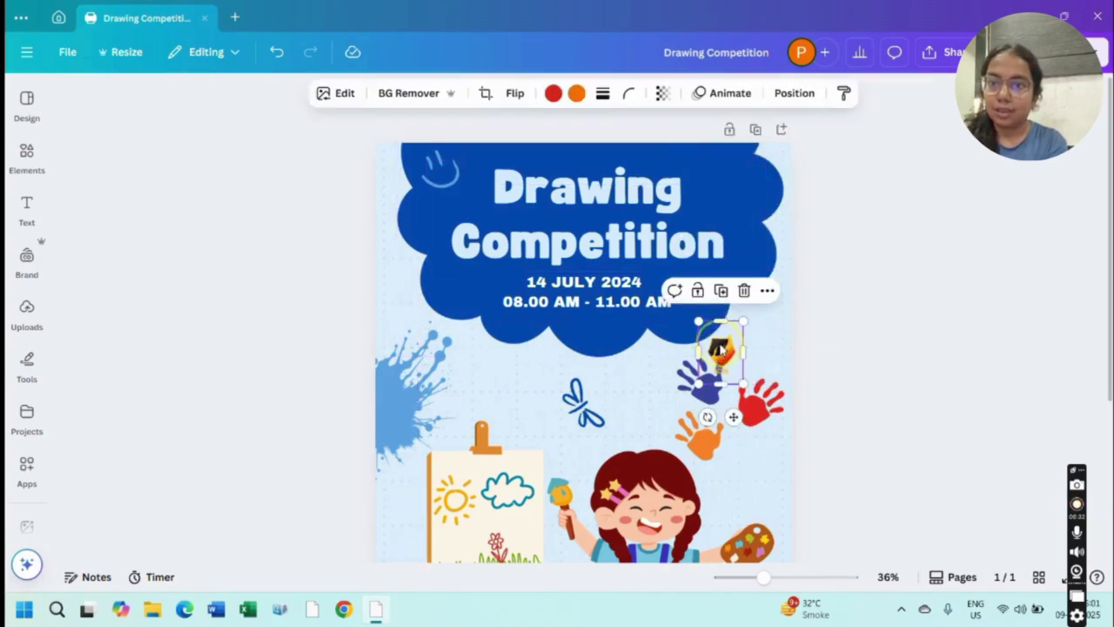
{"action": "left_click_drag", "start_coordinate": [722, 339], "coordinate": [720, 233]}
{"action": "left_click_drag", "start_coordinate": [763, 185], "coordinate": [740, 178]}
{"action": "left_click", "coordinate": [833, 239]}
{"action": "scroll", "coordinate": [833, 239], "scroll_direction": "down", "scroll_amount": 4}
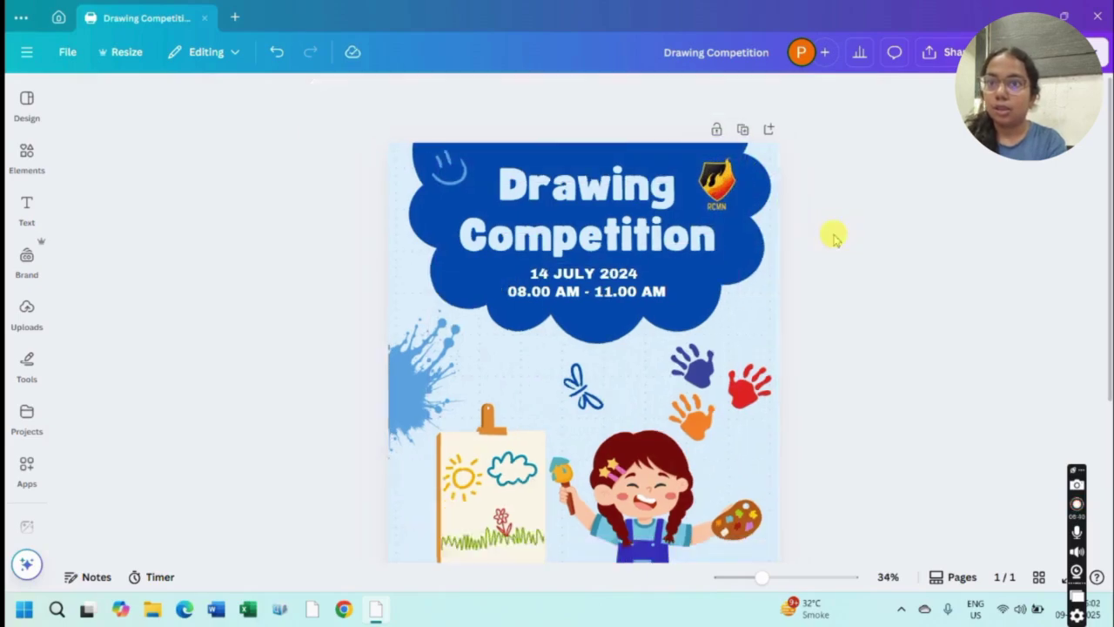
{"action": "scroll", "coordinate": [833, 239], "scroll_direction": "down", "scroll_amount": 1}
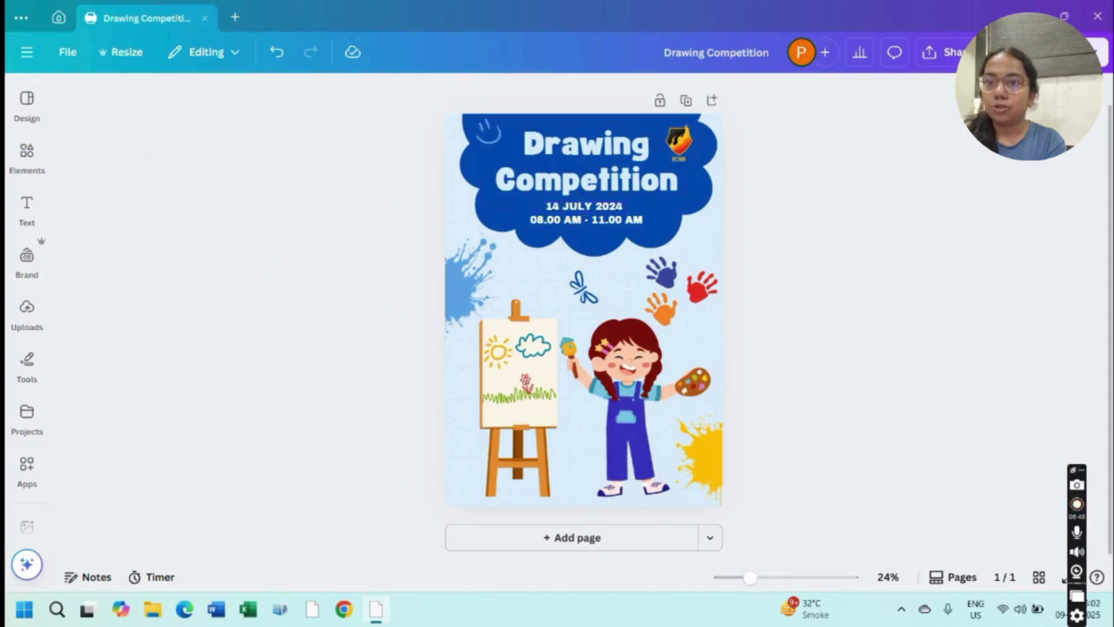
Search the elements for frames and add the square frame with rounded corners to the poster.
{"action": "left_click", "coordinate": [22, 174]}
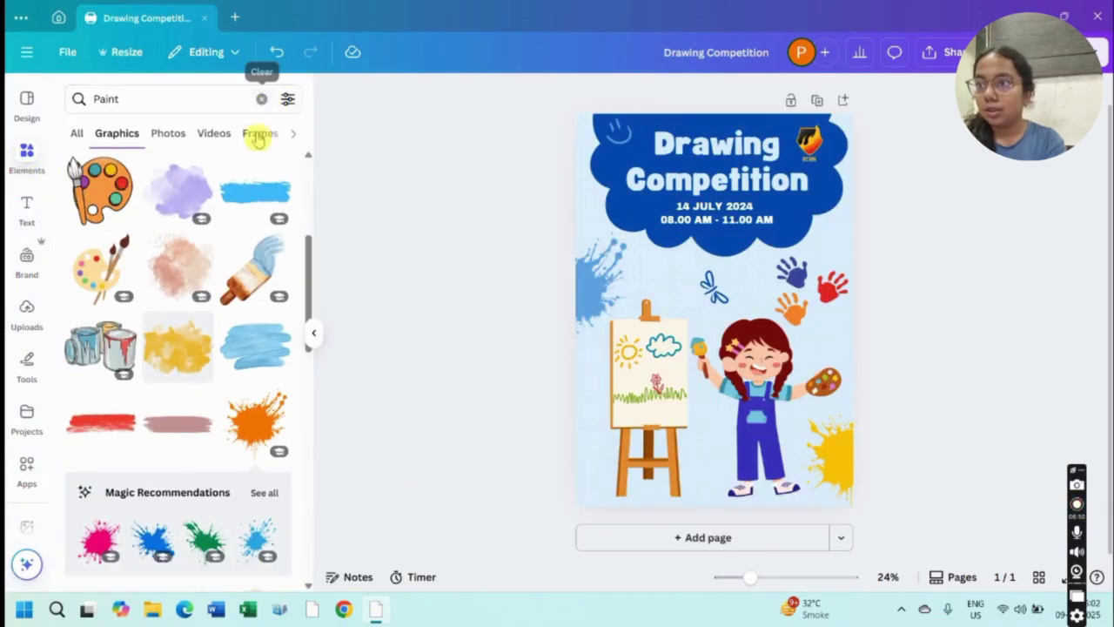
{"action": "left_click", "coordinate": [259, 133]}
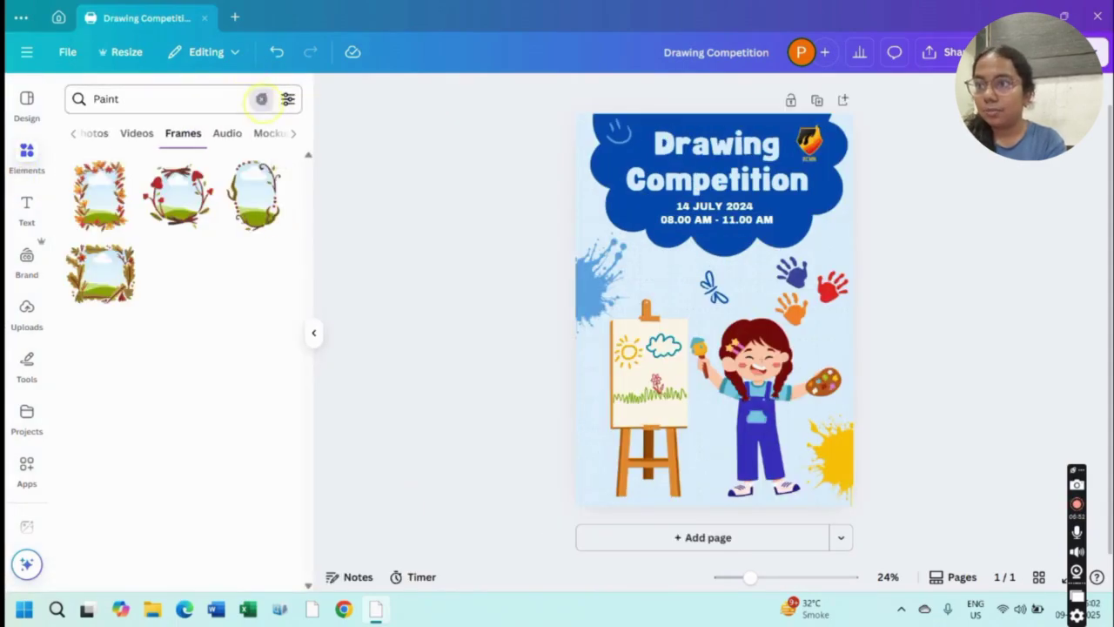
{"action": "left_click", "coordinate": [262, 98]}
{"action": "type", "text": "fra"}
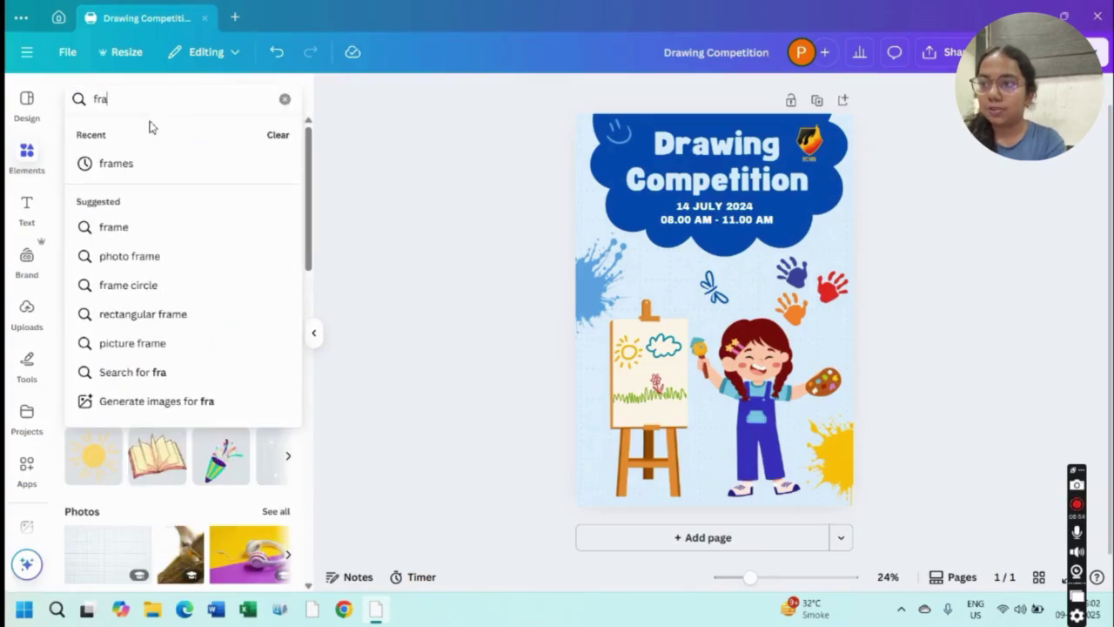
{"action": "left_click", "coordinate": [157, 174]}
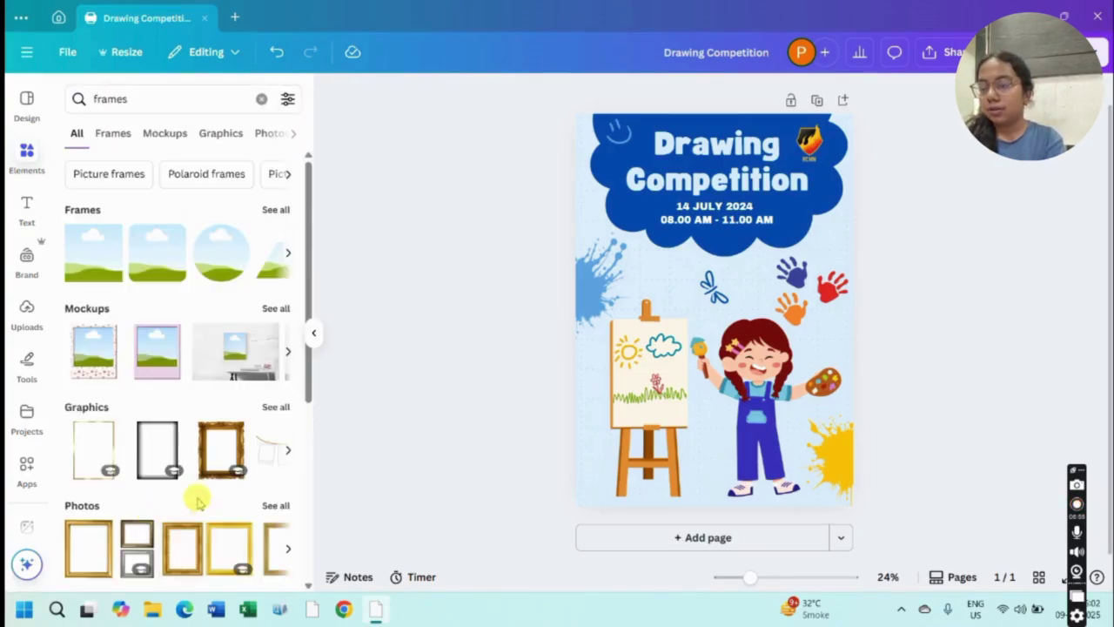
{"action": "left_click", "coordinate": [158, 261]}
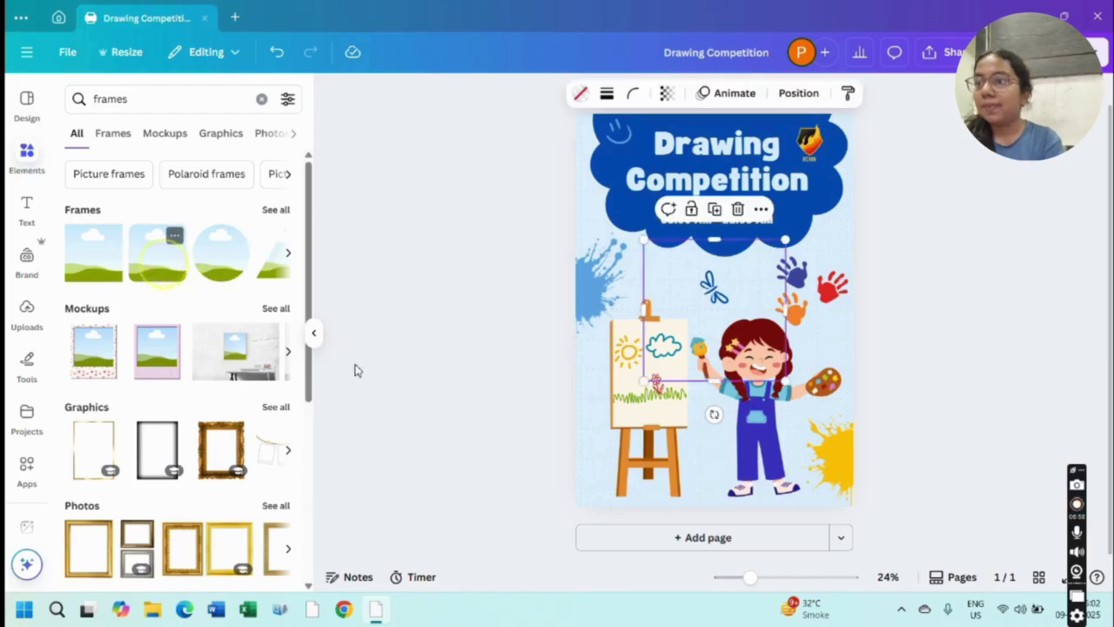
{"action": "left_click", "coordinate": [487, 389]}
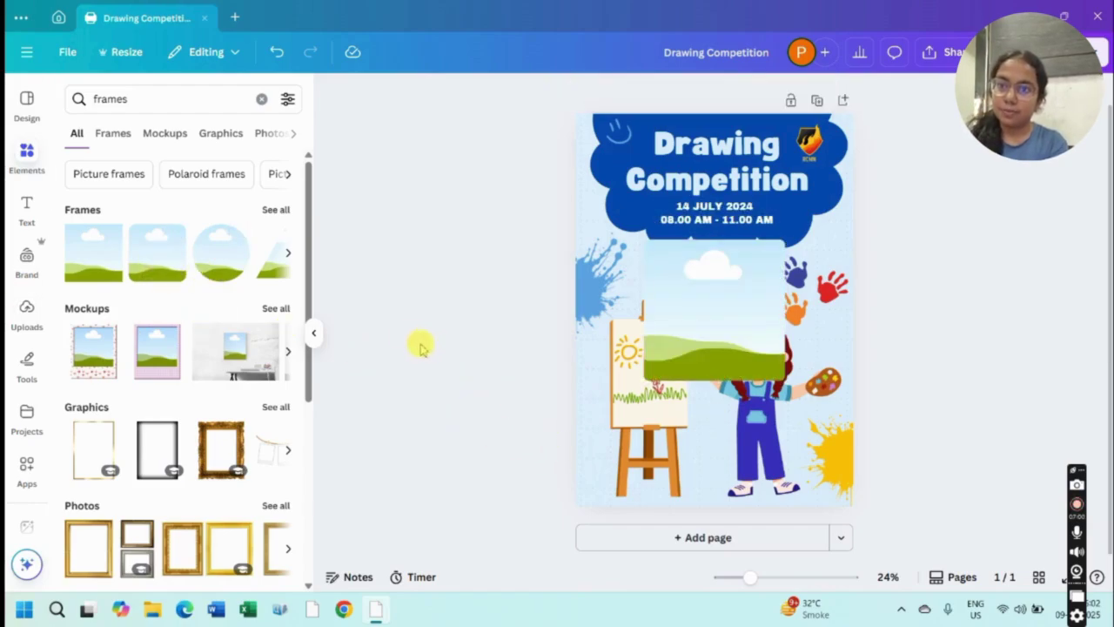
Search the elements for Paint and show all the photo results.
{"action": "left_click", "coordinate": [261, 98]}
{"action": "type", "text": "pa"}
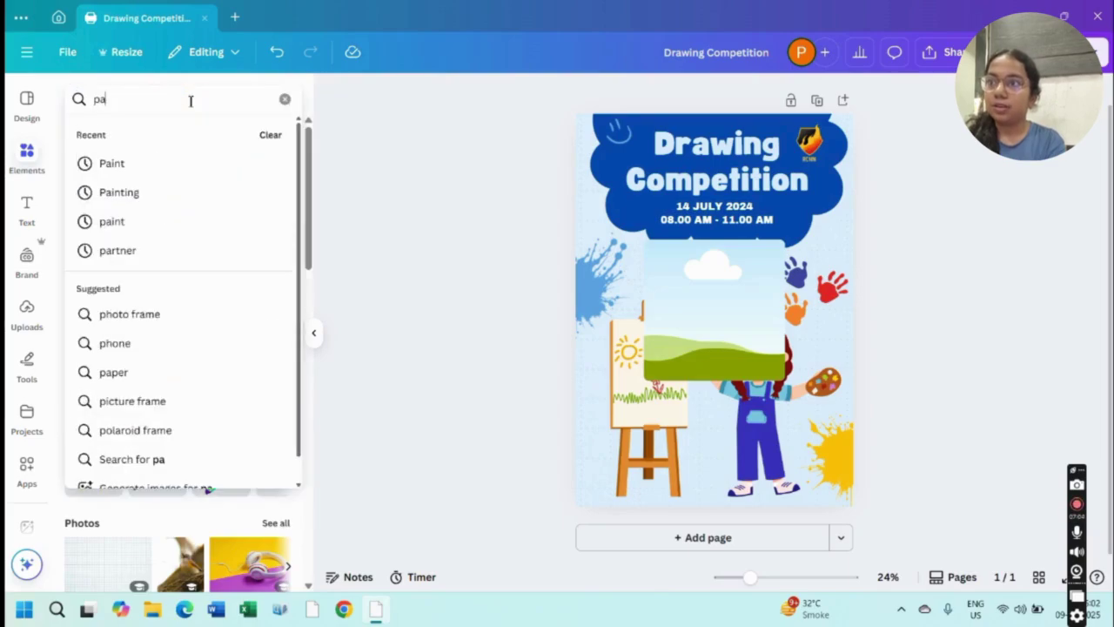
{"action": "type", "text": "int"}
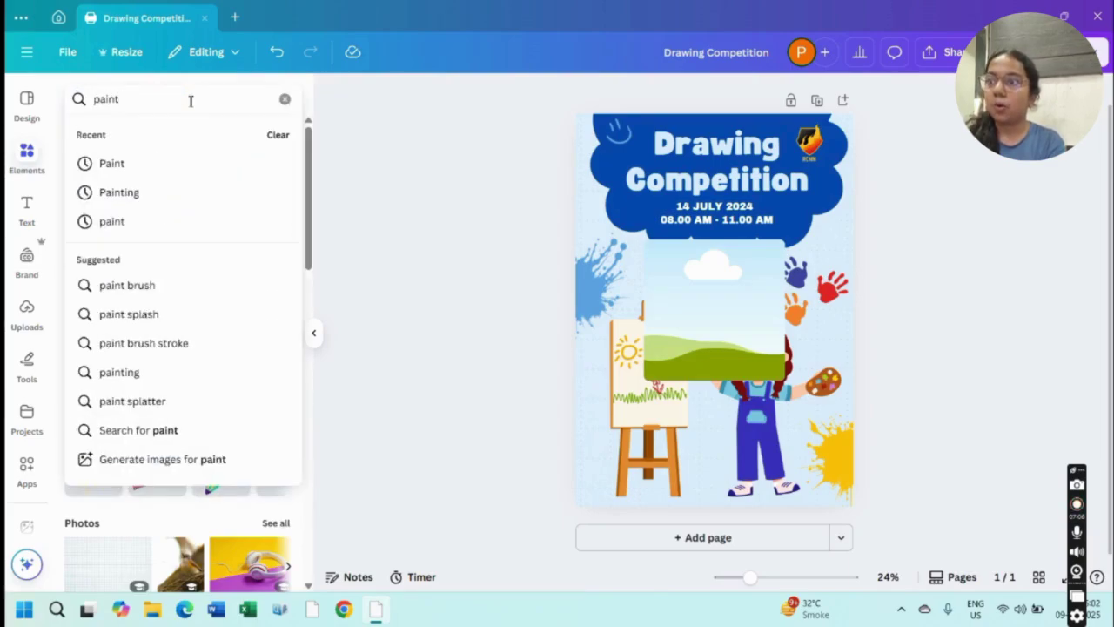
{"action": "left_click", "coordinate": [184, 163]}
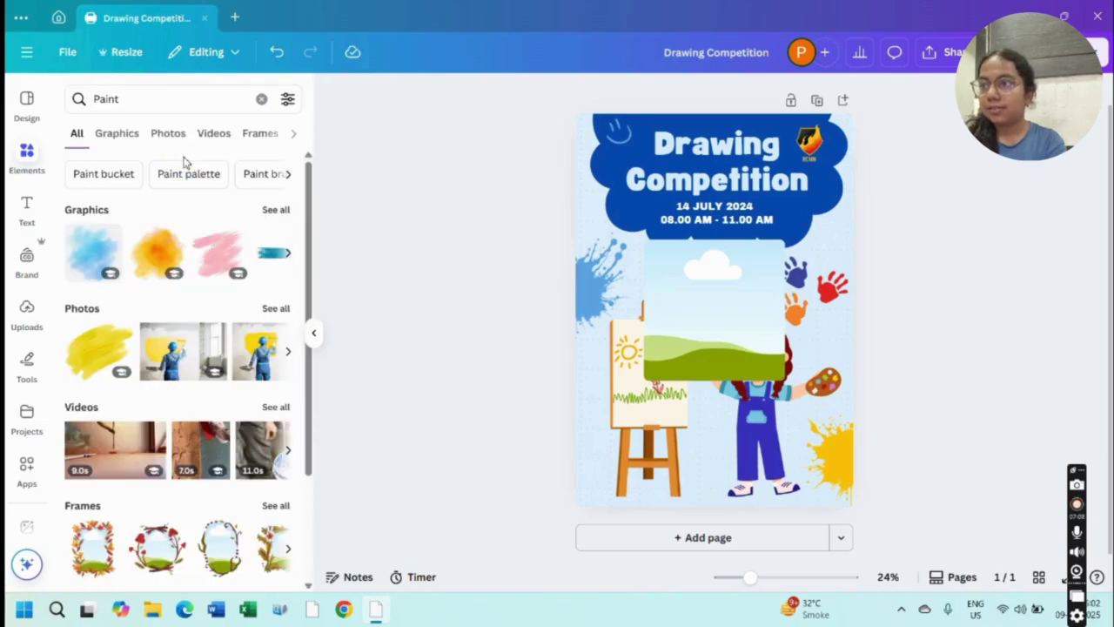
{"action": "left_click", "coordinate": [277, 309]}
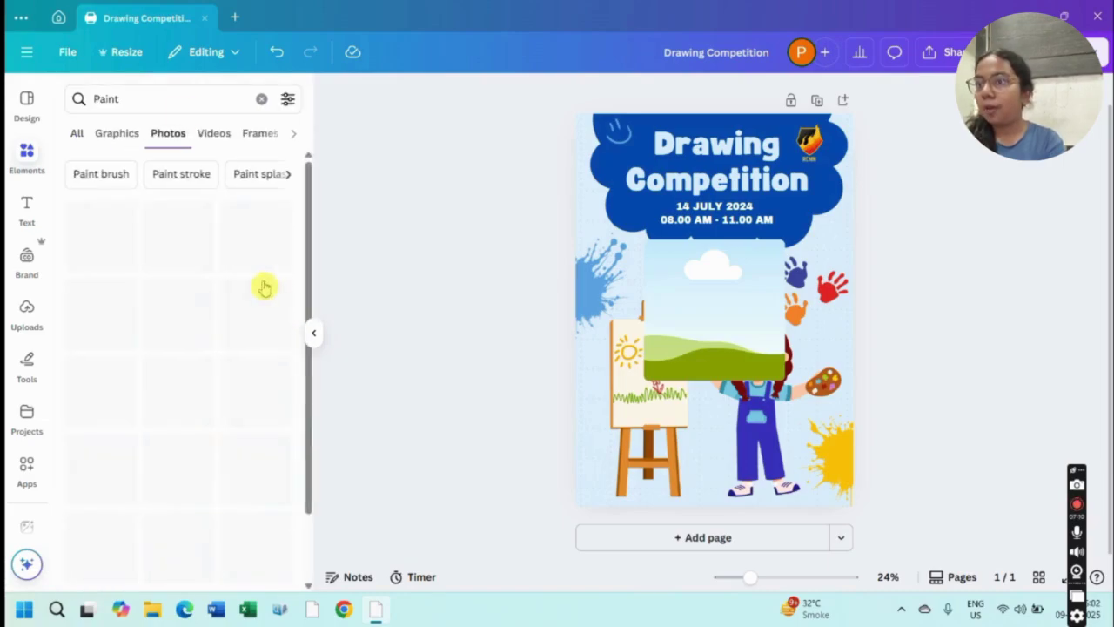
Add the photo of paintbrushes standing beside open paint pots and fit it into the rounded frame.
{"action": "scroll", "coordinate": [215, 448], "scroll_direction": "down", "scroll_amount": 2}
{"action": "scroll", "coordinate": [216, 446], "scroll_direction": "down", "scroll_amount": 1}
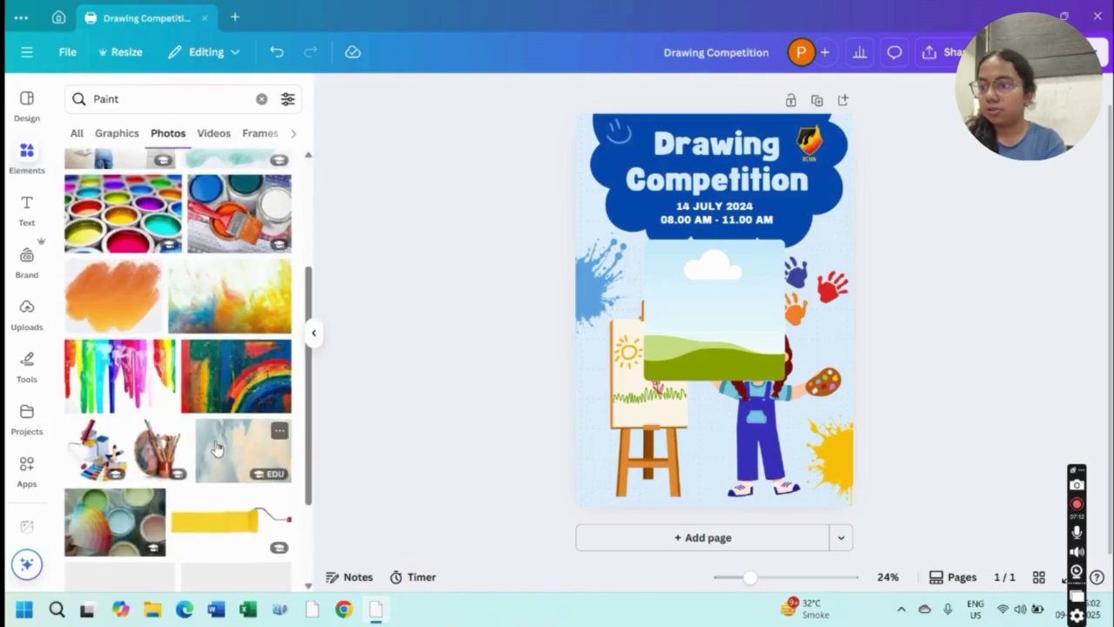
{"action": "scroll", "coordinate": [216, 446], "scroll_direction": "up", "scroll_amount": 1}
{"action": "scroll", "coordinate": [216, 446], "scroll_direction": "down", "scroll_amount": 1}
{"action": "scroll", "coordinate": [218, 426], "scroll_direction": "down", "scroll_amount": 2}
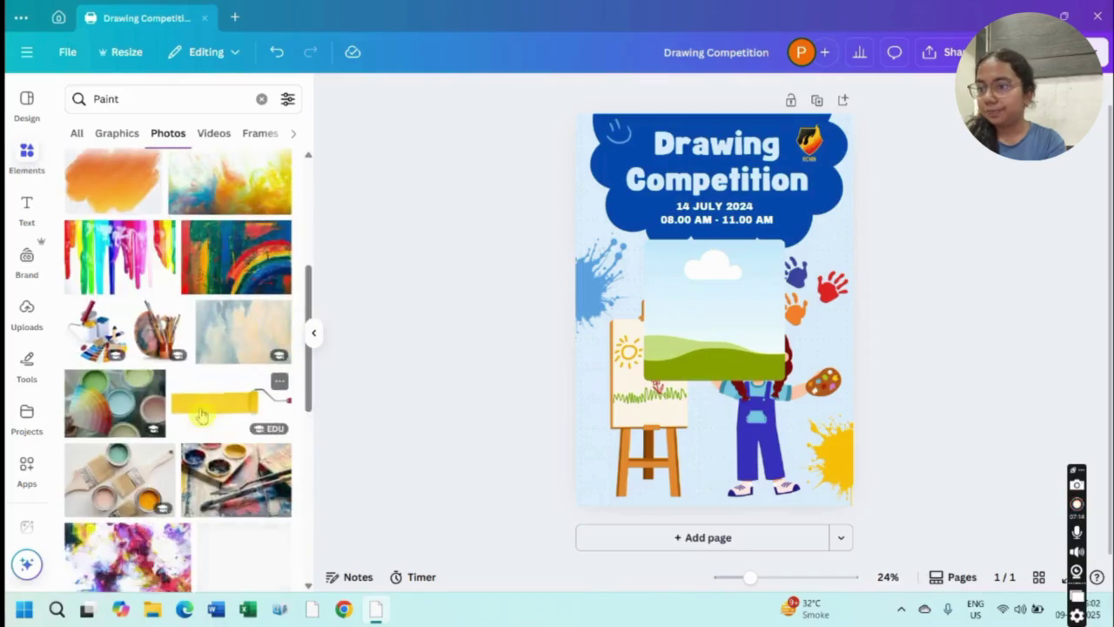
{"action": "scroll", "coordinate": [129, 399], "scroll_direction": "down", "scroll_amount": 2}
{"action": "scroll", "coordinate": [129, 399], "scroll_direction": "down", "scroll_amount": 2}
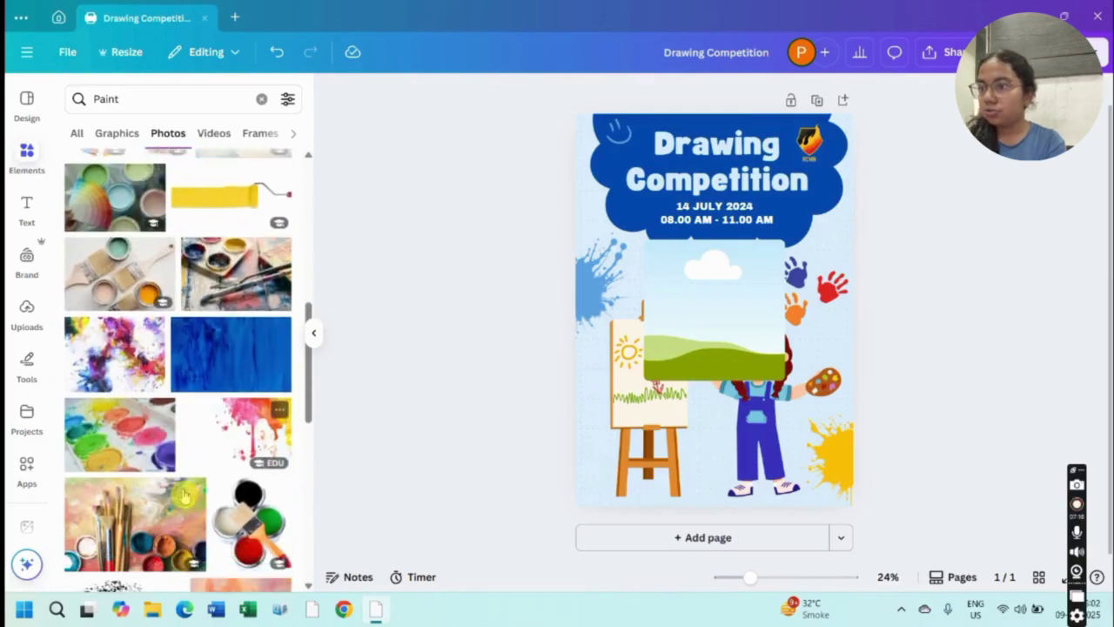
{"action": "left_click", "coordinate": [122, 501]}
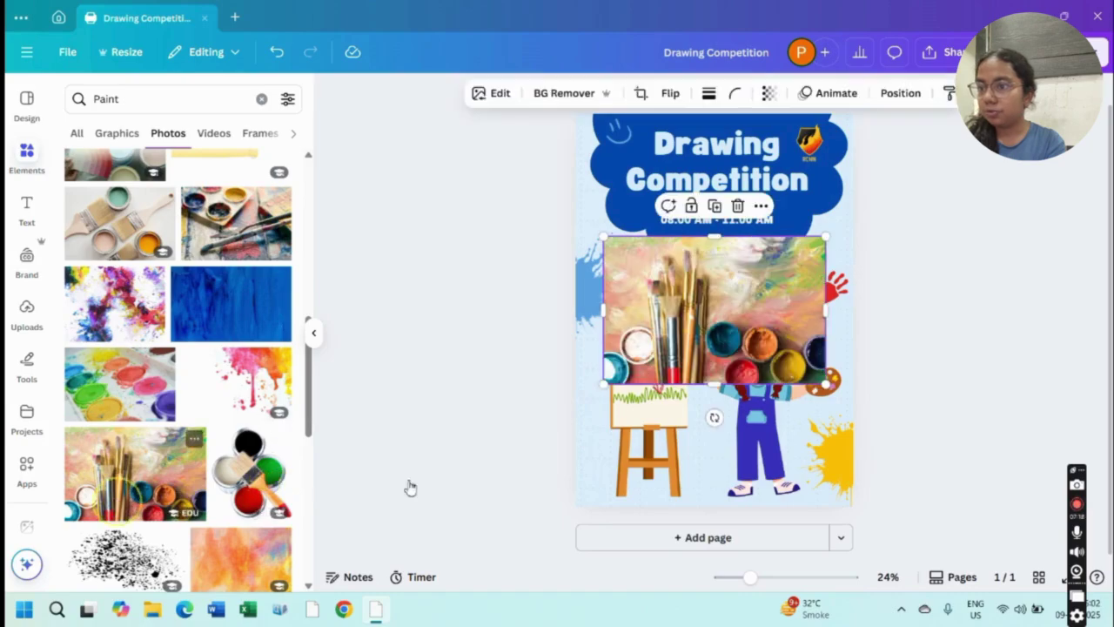
{"action": "mouse_move", "coordinate": [751, 327]}
{"action": "left_mouse_down"}
{"action": "mouse_move", "coordinate": [786, 462]}
{"action": "mouse_move", "coordinate": [732, 311]}
{"action": "left_mouse_up"}
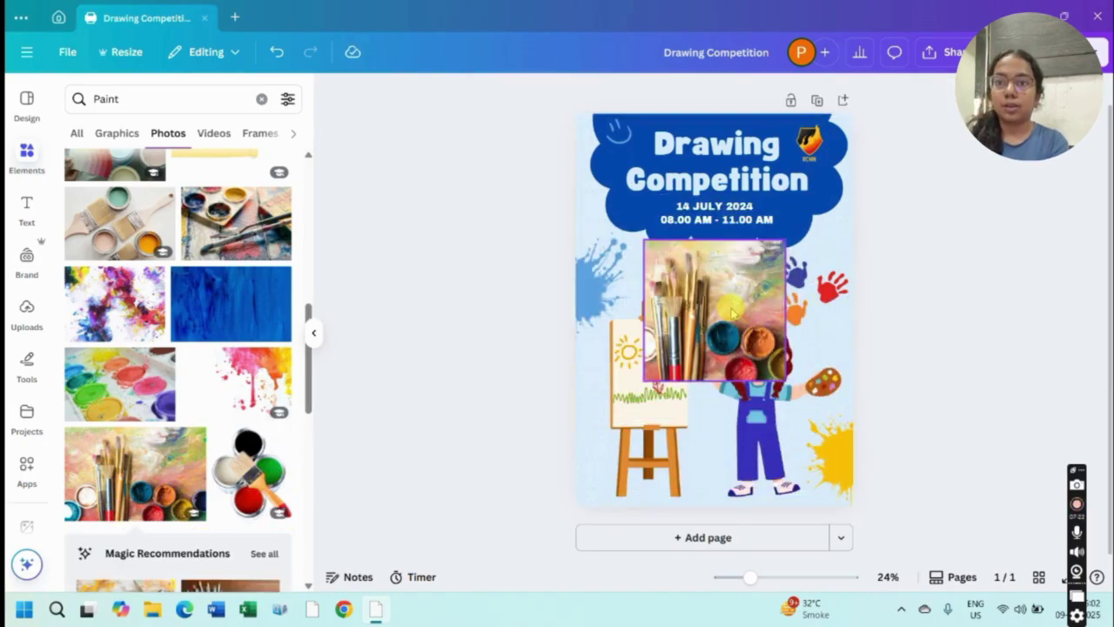
Shrink the framed paintbrush photo and place it above the child's head, below the cloud.
{"action": "left_click", "coordinate": [732, 313]}
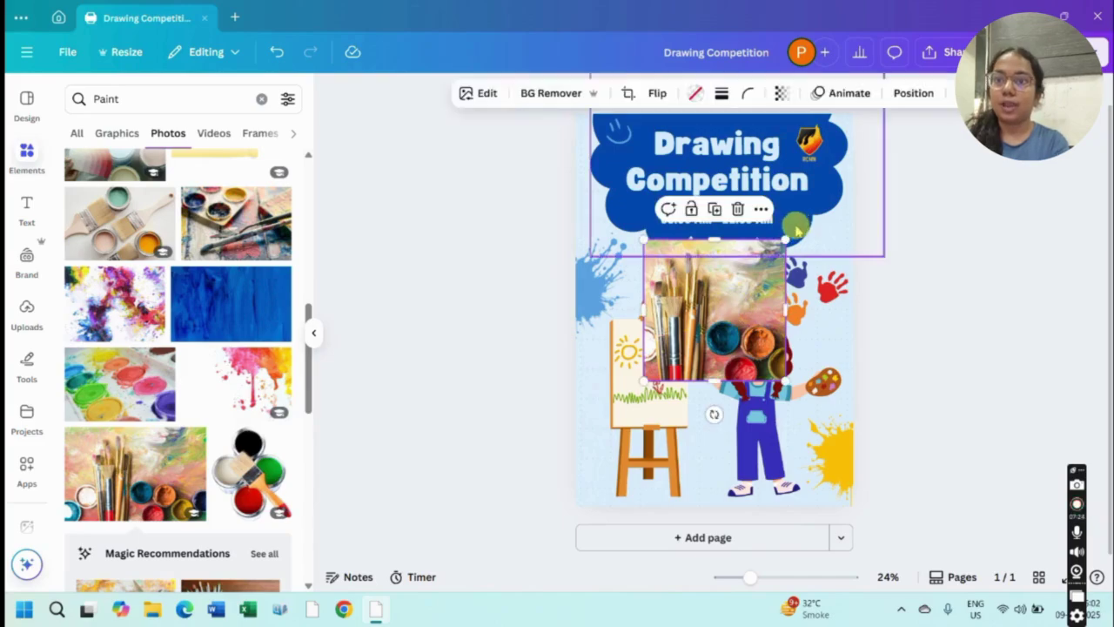
{"action": "left_click_drag", "start_coordinate": [785, 242], "coordinate": [741, 284]}
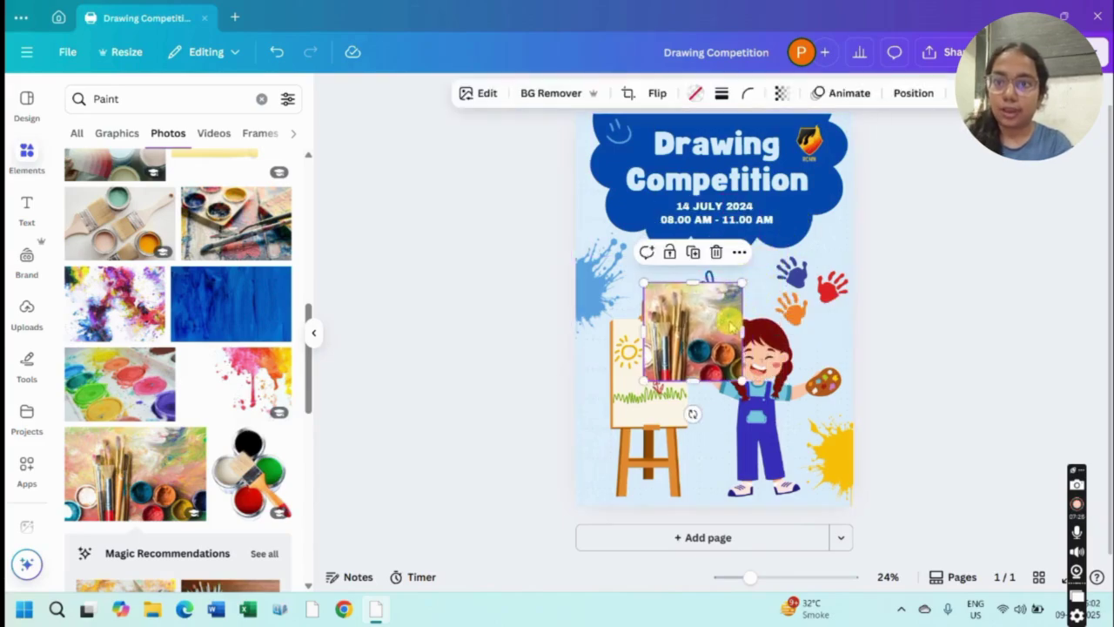
{"action": "mouse_move", "coordinate": [732, 327]}
{"action": "left_mouse_down"}
{"action": "mouse_move", "coordinate": [728, 209]}
{"action": "mouse_move", "coordinate": [666, 248]}
{"action": "mouse_move", "coordinate": [640, 342]}
{"action": "mouse_move", "coordinate": [685, 499]}
{"action": "mouse_move", "coordinate": [694, 410]}
{"action": "mouse_move", "coordinate": [830, 378]}
{"action": "mouse_move", "coordinate": [808, 234]}
{"action": "left_mouse_up"}
{"action": "left_click", "coordinate": [962, 322]}
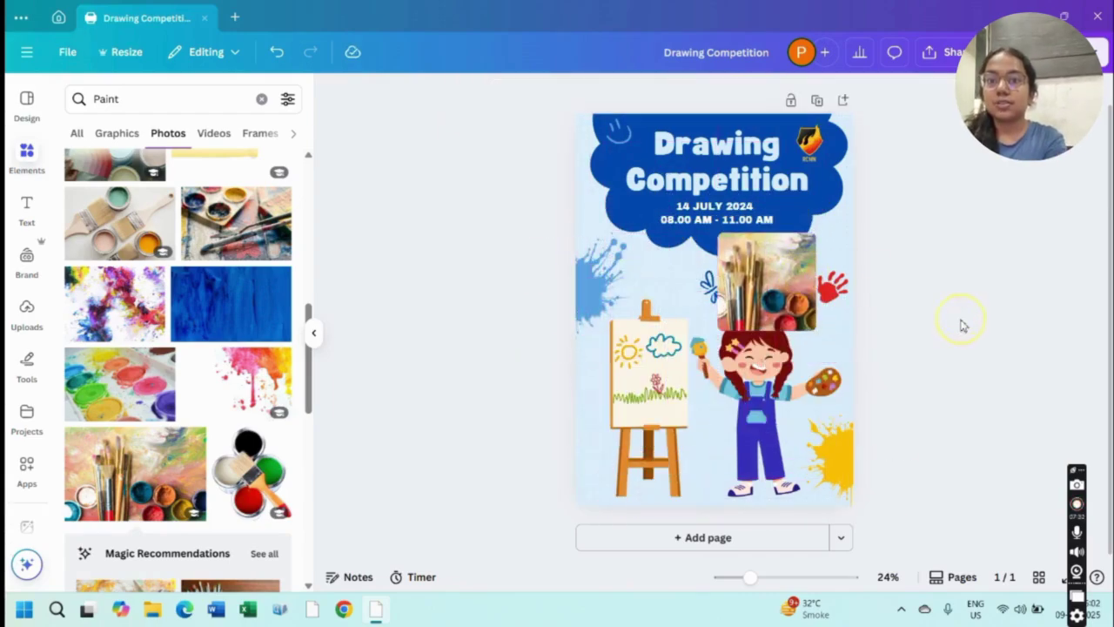
Delete the paintbrush photo from its frame and remove the empty frame from the poster.
{"action": "scroll", "coordinate": [962, 325], "scroll_direction": "up", "scroll_amount": 2}
{"action": "scroll", "coordinate": [963, 325], "scroll_direction": "up", "scroll_amount": 3}
{"action": "left_click", "coordinate": [861, 206]}
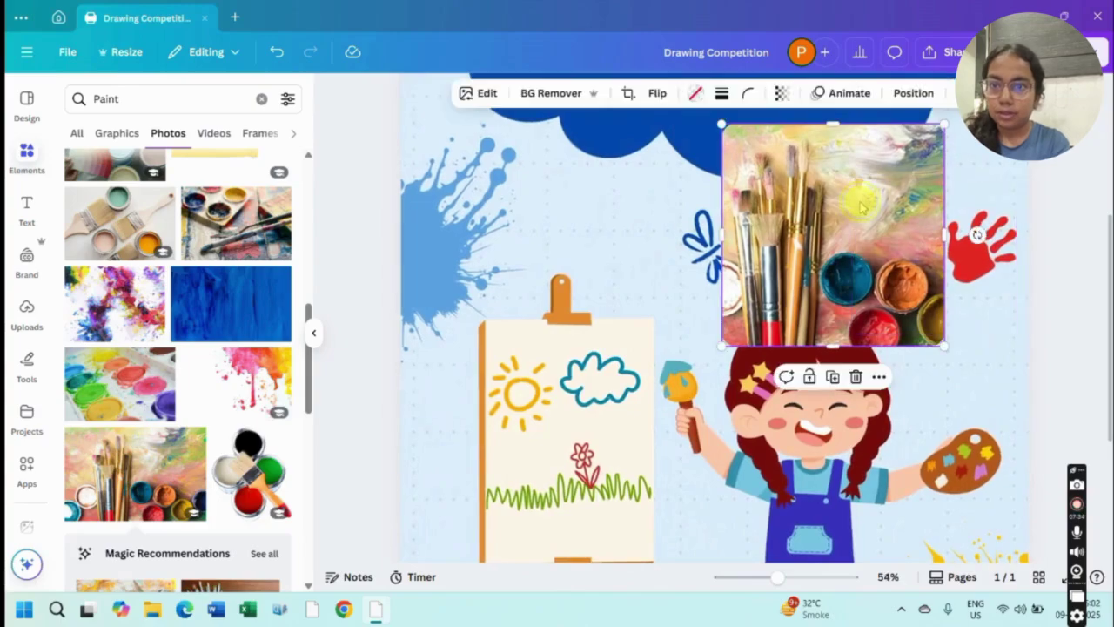
{"action": "key", "text": "Delete"}
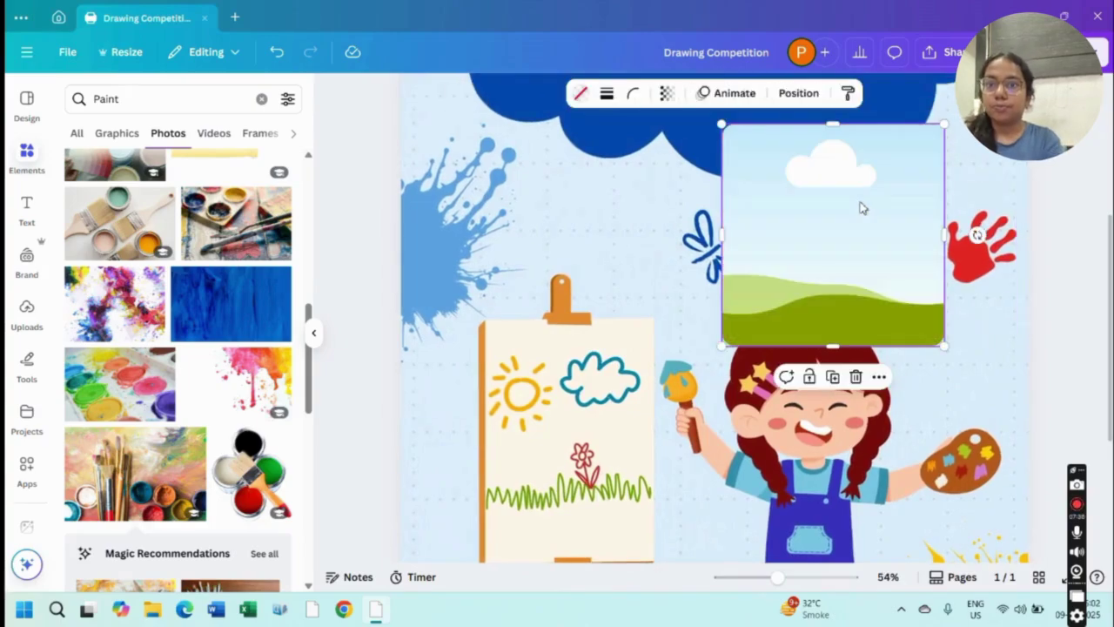
{"action": "key", "text": "Delete"}
View the whole poster in full screen and return to the editor.
{"action": "scroll", "coordinate": [860, 205], "scroll_direction": "down", "scroll_amount": 5}
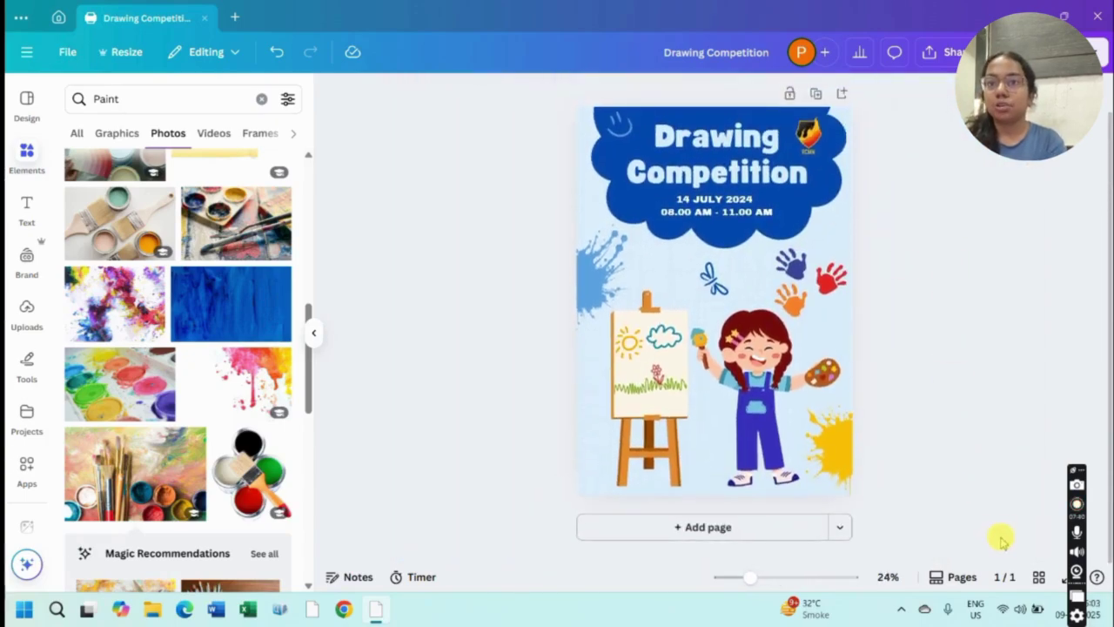
{"action": "left_click", "coordinate": [1059, 578]}
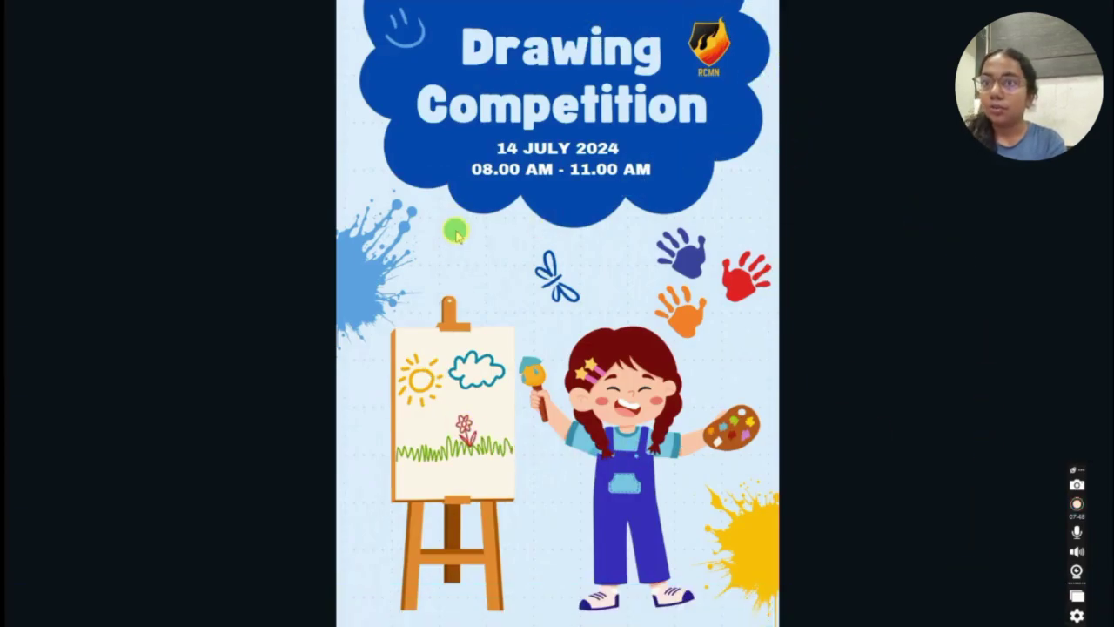
{"action": "key", "text": "Escape"}
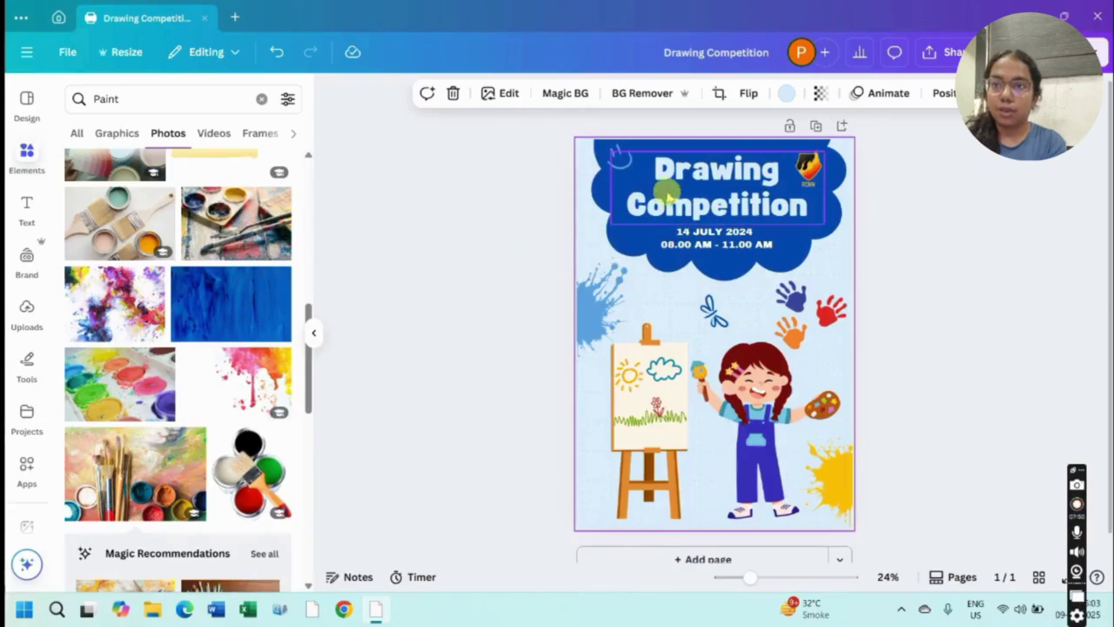
Try the Shadow, Lift and Outline text effects on the Drawing Competition title.
{"action": "left_click", "coordinate": [697, 187]}
{"action": "left_click", "coordinate": [855, 96]}
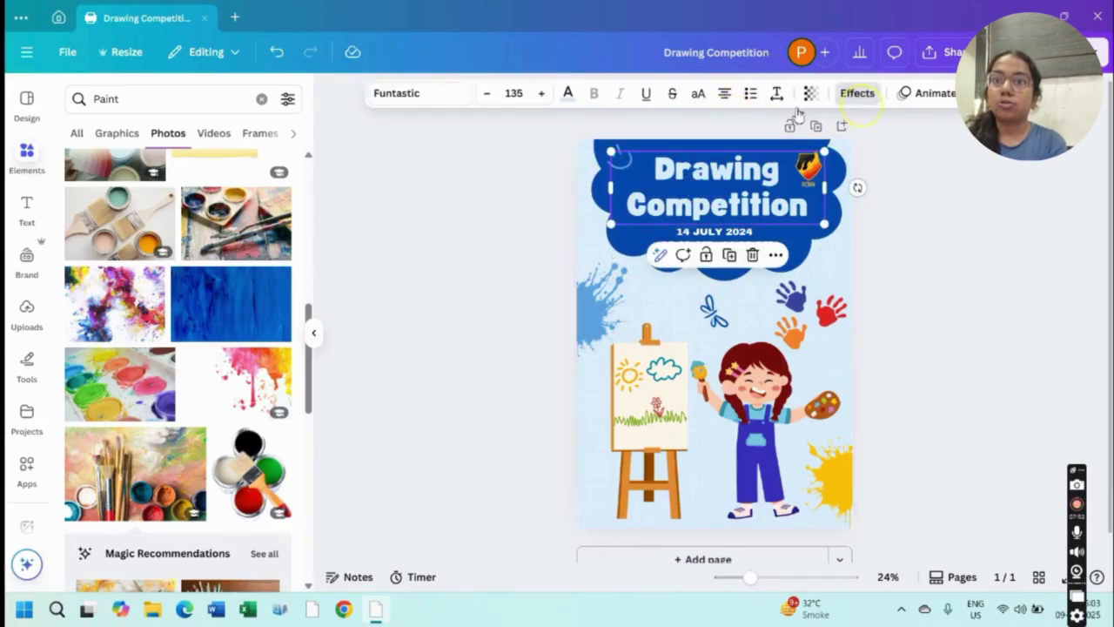
{"action": "left_click", "coordinate": [174, 207]}
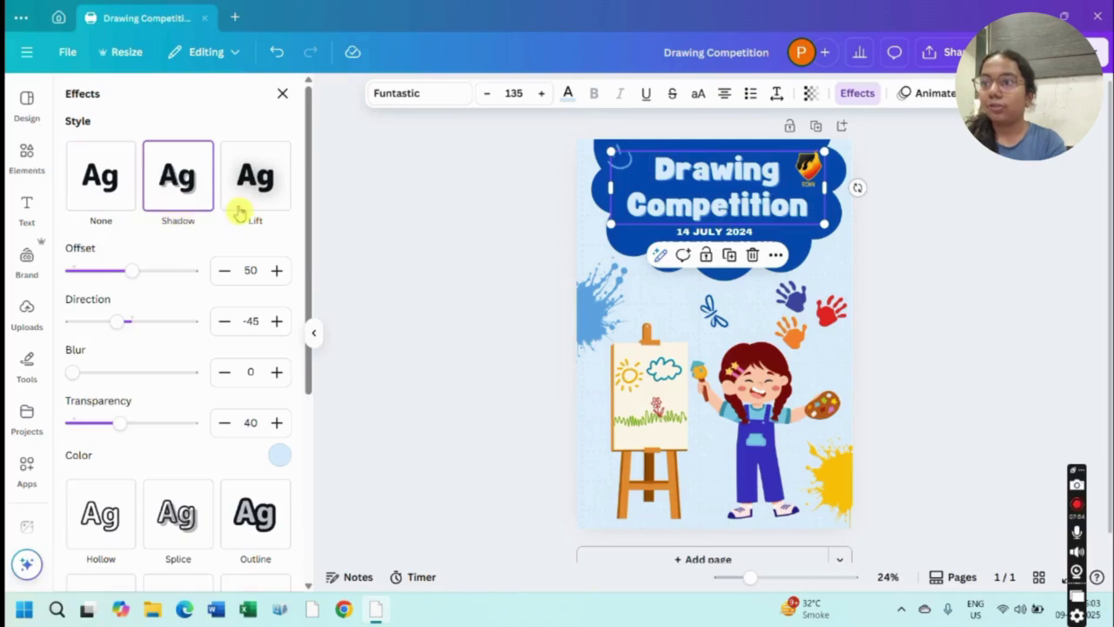
{"action": "left_click", "coordinate": [268, 209]}
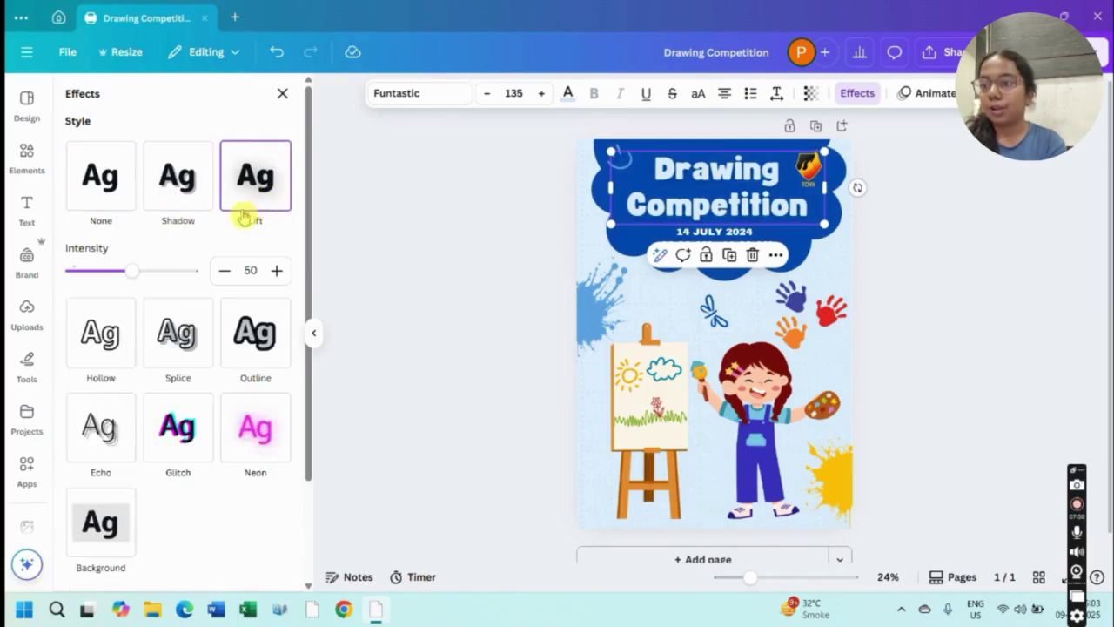
{"action": "left_click", "coordinate": [264, 347]}
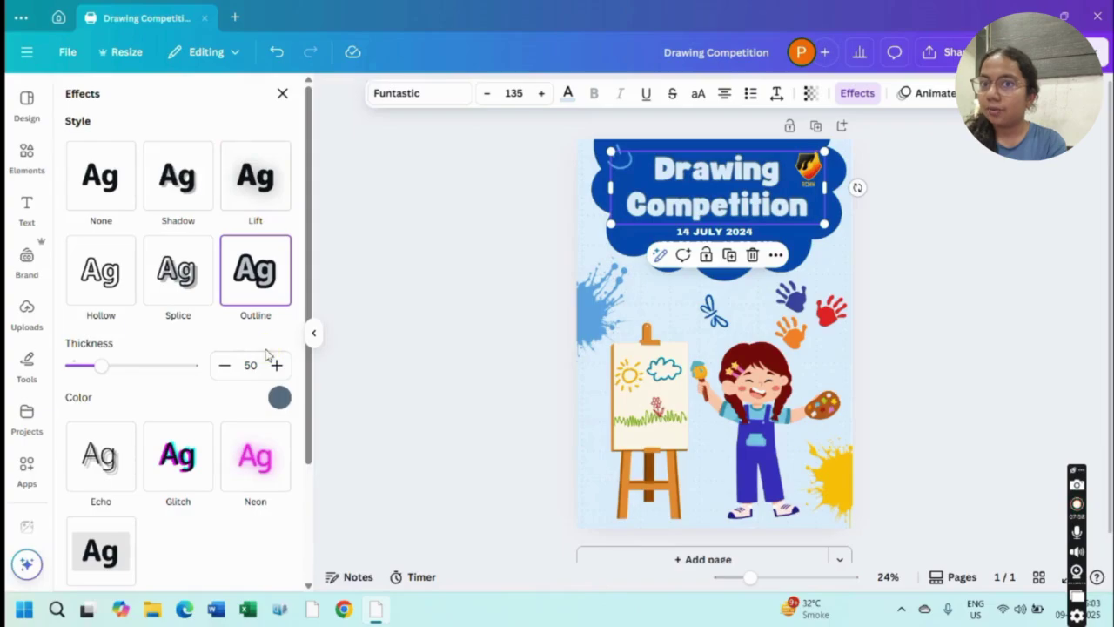
Apply the Shadow text effect to the Drawing Competition title and collapse the side panel.
{"action": "left_click", "coordinate": [178, 179]}
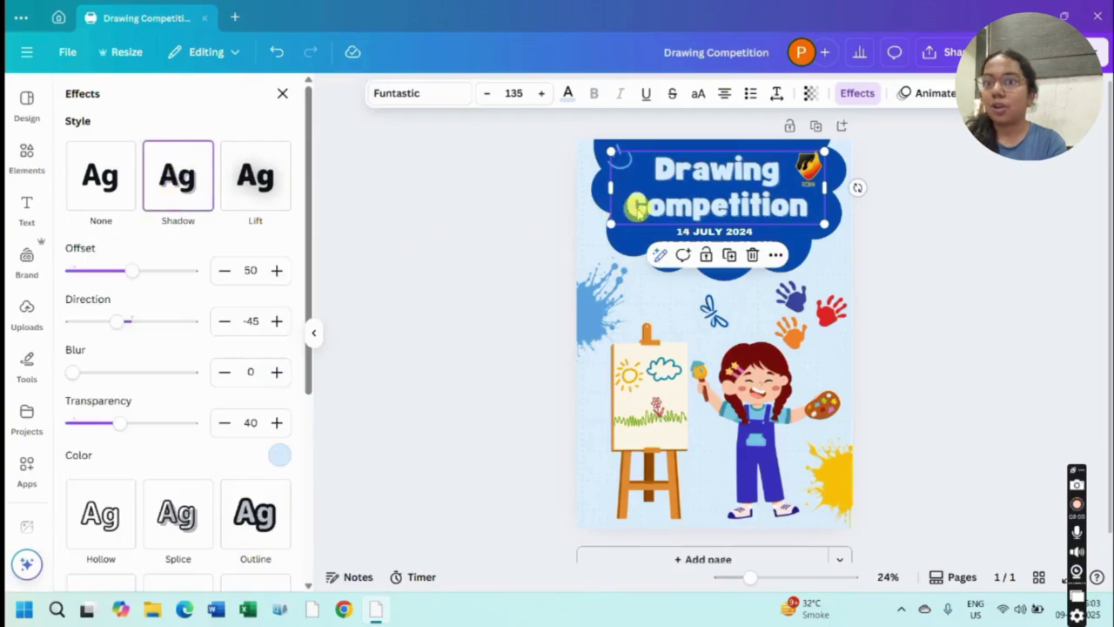
{"action": "scroll", "coordinate": [636, 206], "scroll_direction": "up", "scroll_amount": 4}
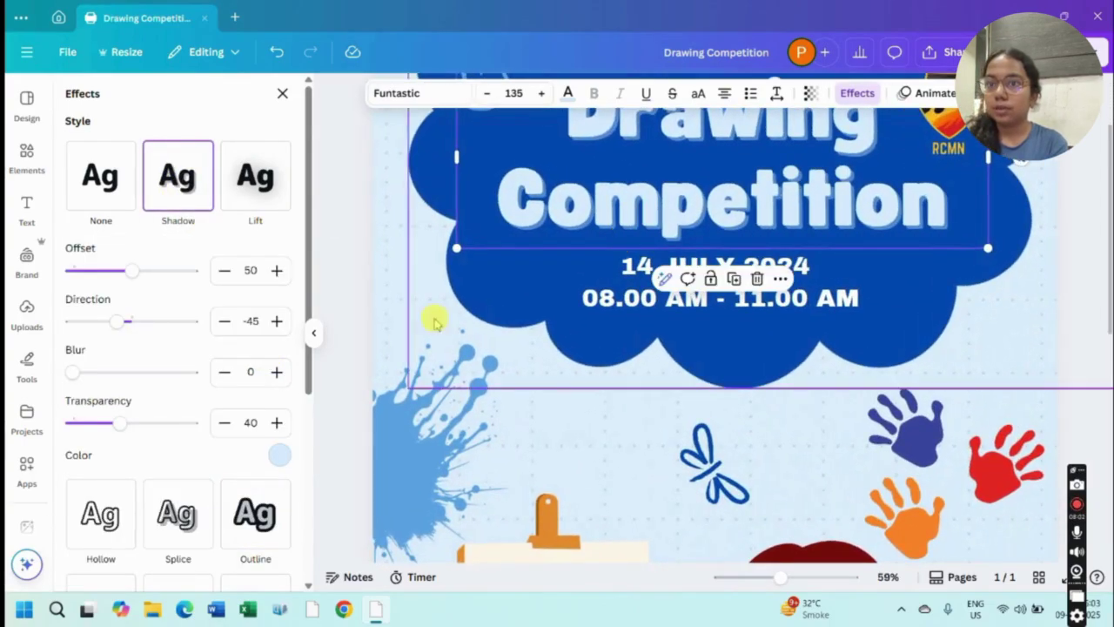
{"action": "left_click", "coordinate": [348, 302]}
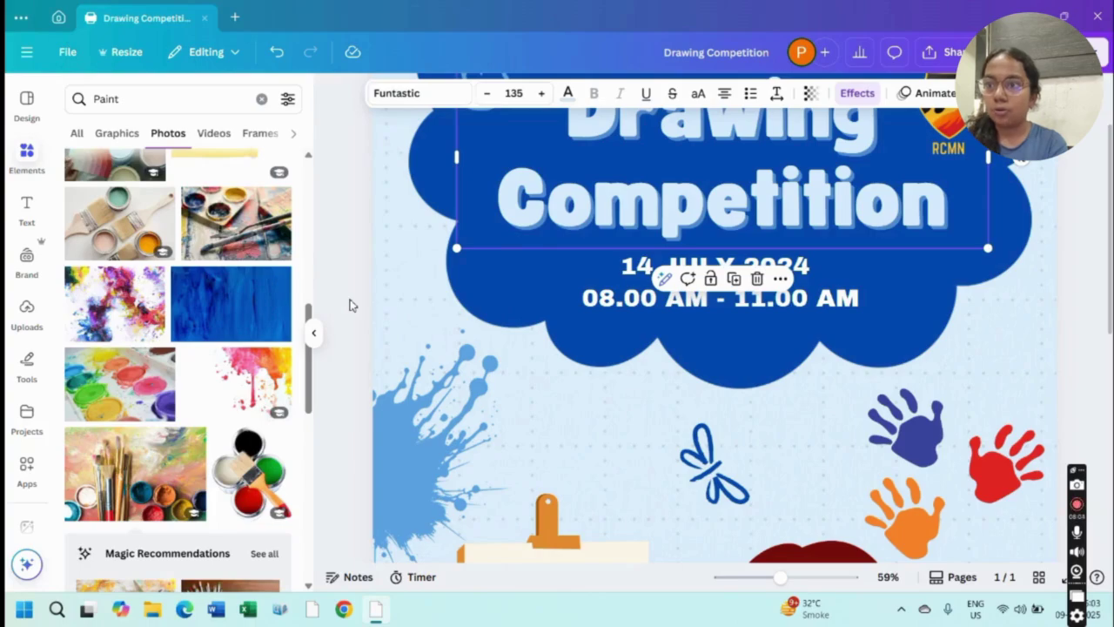
{"action": "scroll", "coordinate": [351, 304], "scroll_direction": "down", "scroll_amount": 4}
{"action": "left_click", "coordinate": [313, 332]}
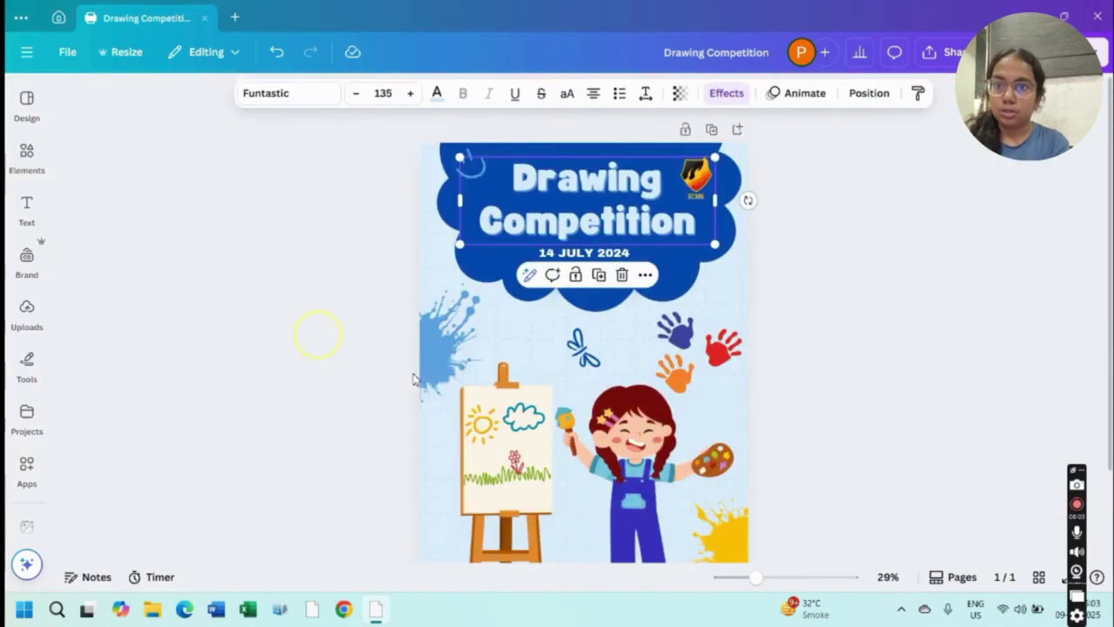
{"action": "left_click", "coordinate": [789, 344]}
Show the finished poster in full screen to review the overall design.
{"action": "scroll", "coordinate": [807, 363], "scroll_direction": "down", "scroll_amount": 2}
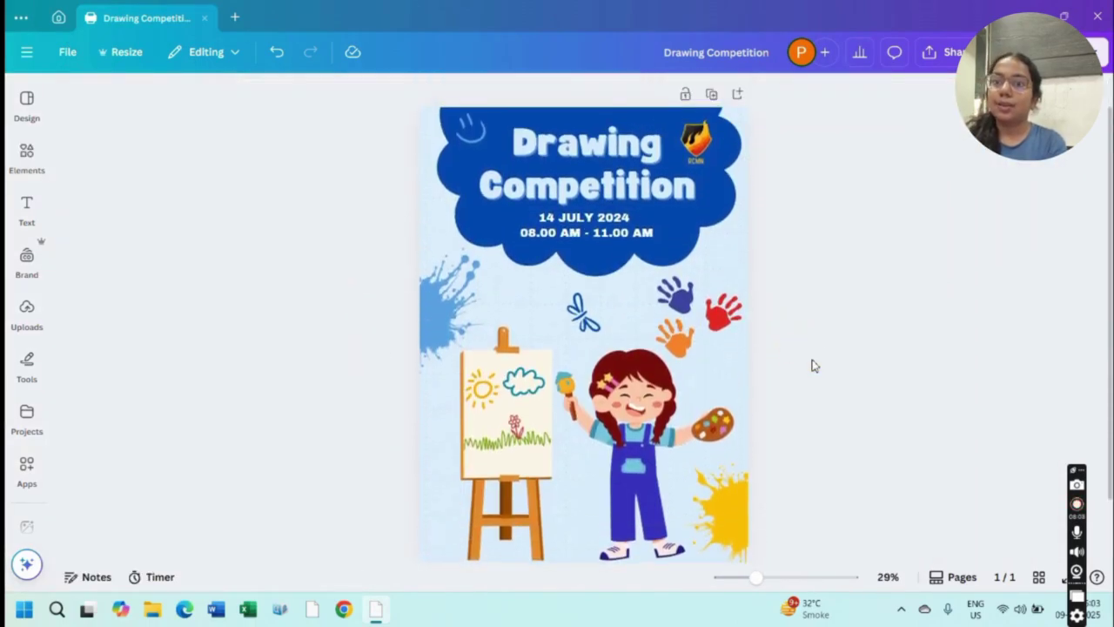
{"action": "left_click", "coordinate": [1066, 577]}
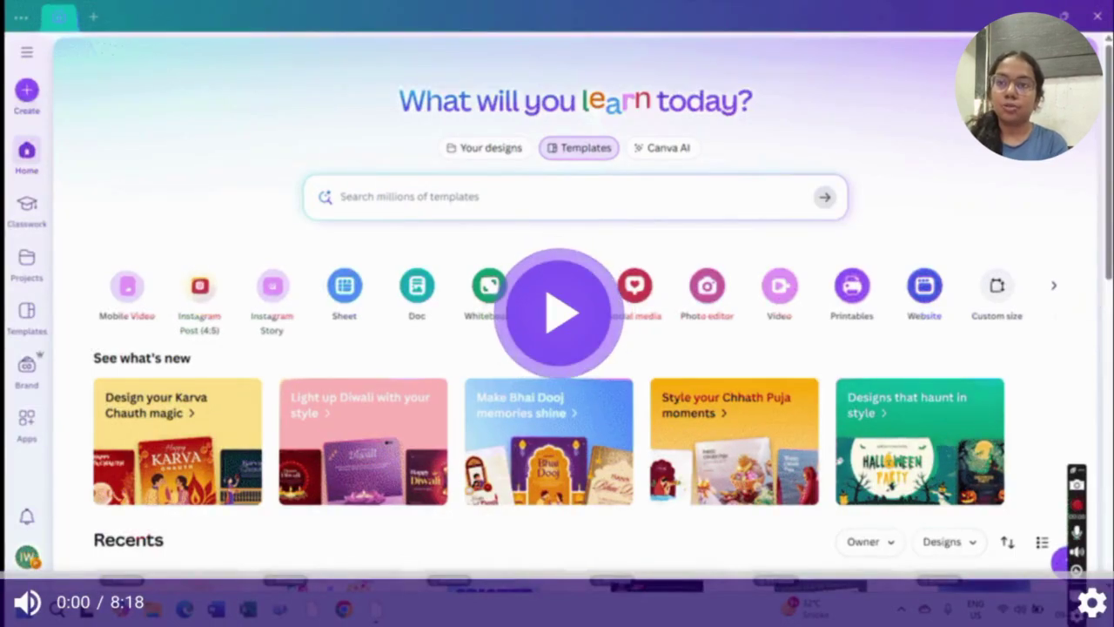
{"action": "key", "text": "space"}
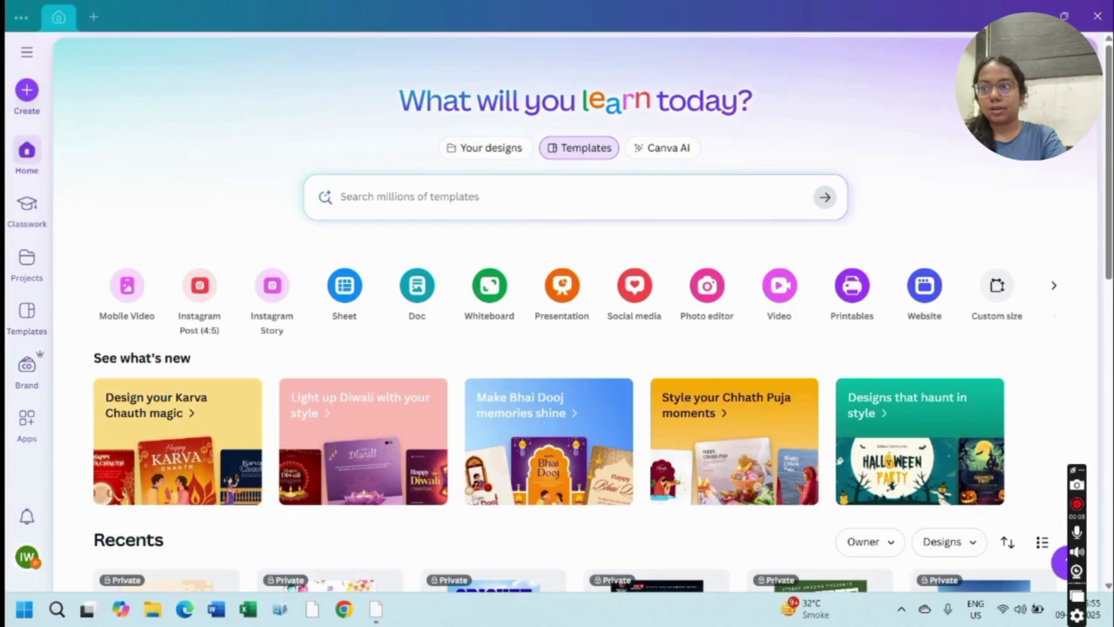